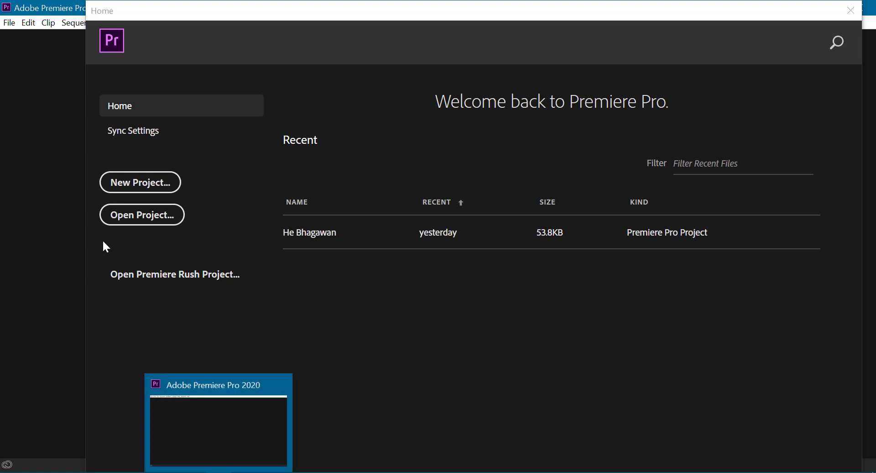
# Create a new project named Class-01, keeping default General, Scratch Disks and Ingest settings.
pyautogui.click(152, 183)
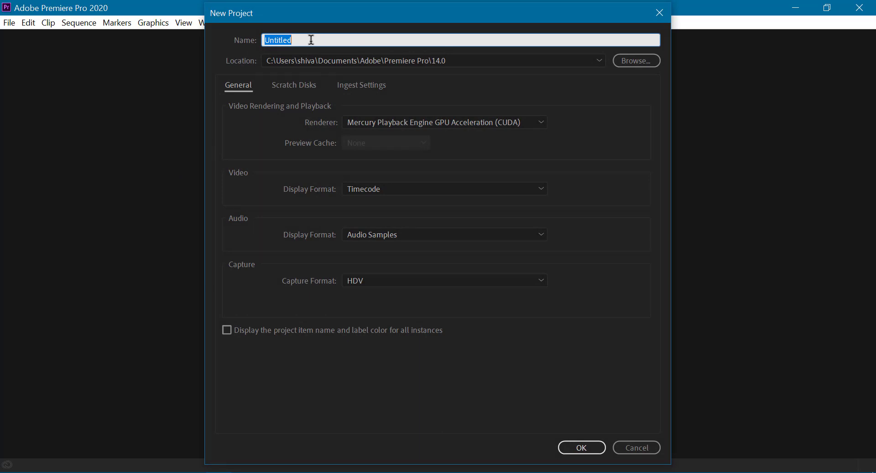
pyautogui.write('Class-')
pyautogui.write('01')
pyautogui.click(297, 85)
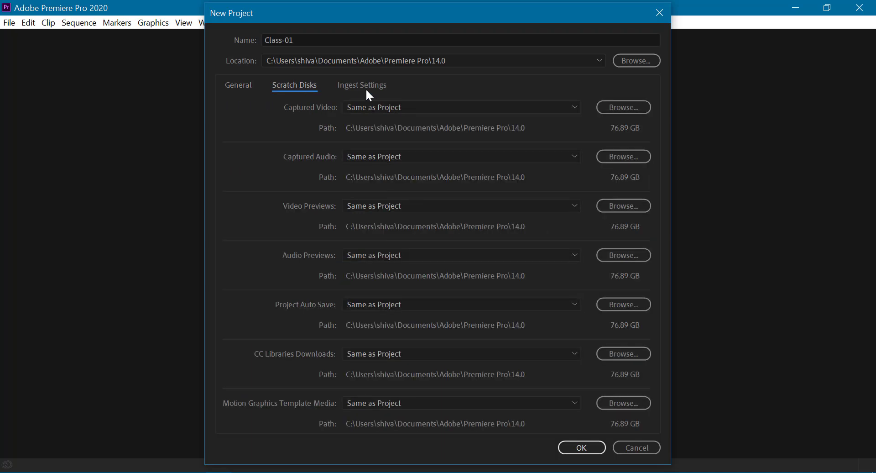
pyautogui.click(371, 85)
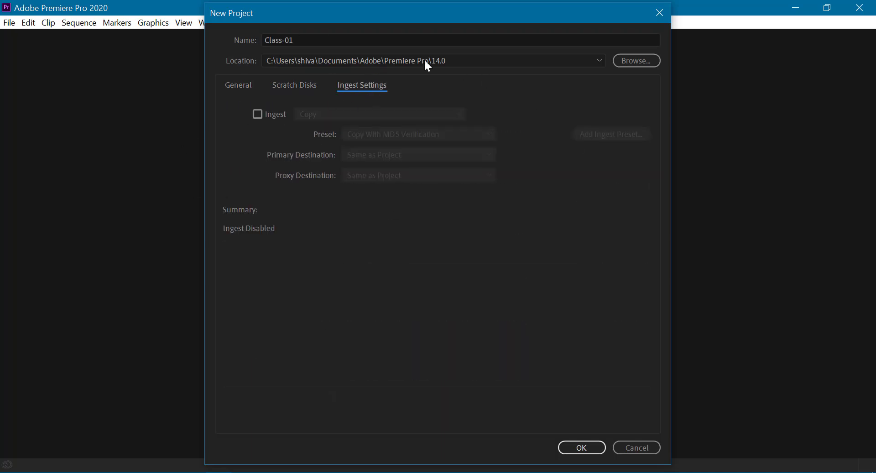
pyautogui.click(227, 86)
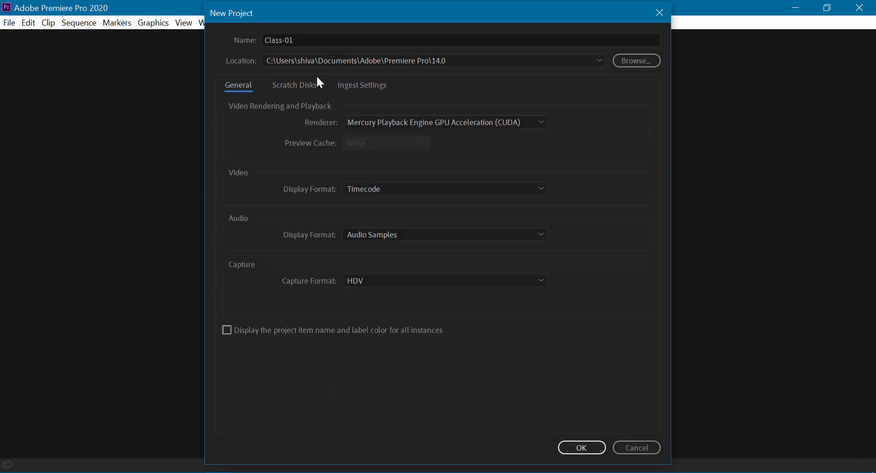
pyautogui.click(581, 447)
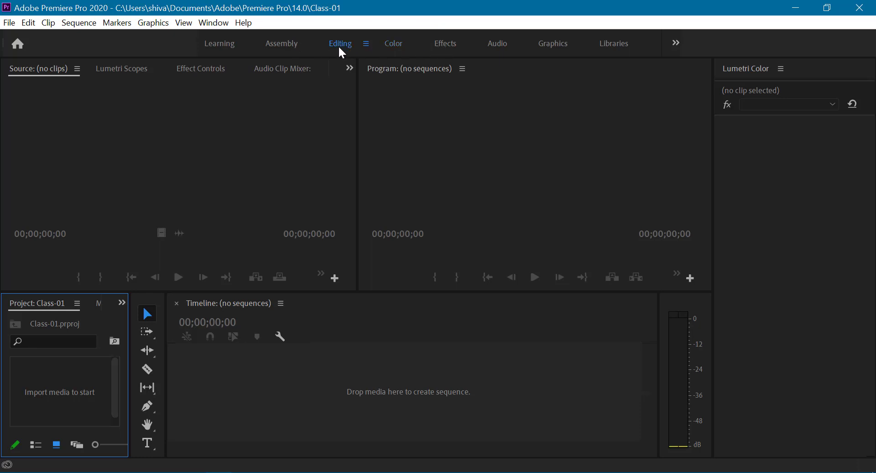
# Switch to the Editing workspace and glance at the Project panel's New Item menu without adding anything.
pyautogui.click(340, 47)
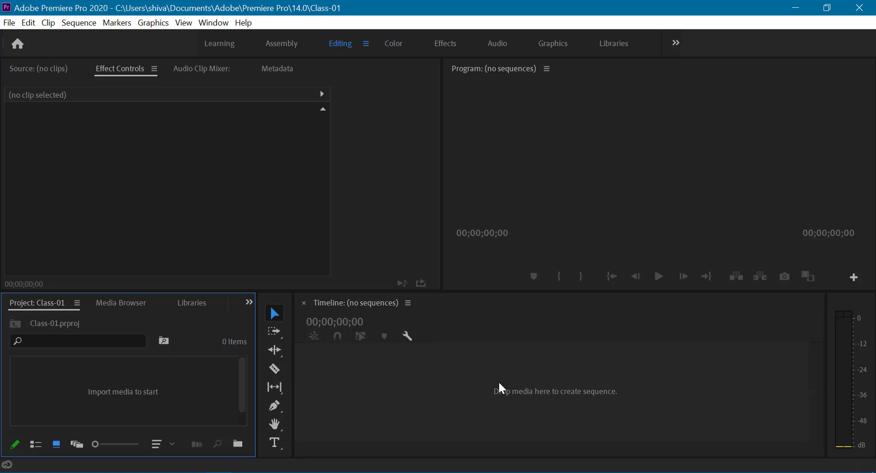
pyautogui.rightClick(129, 389)
pyautogui.moveTo(193, 218)
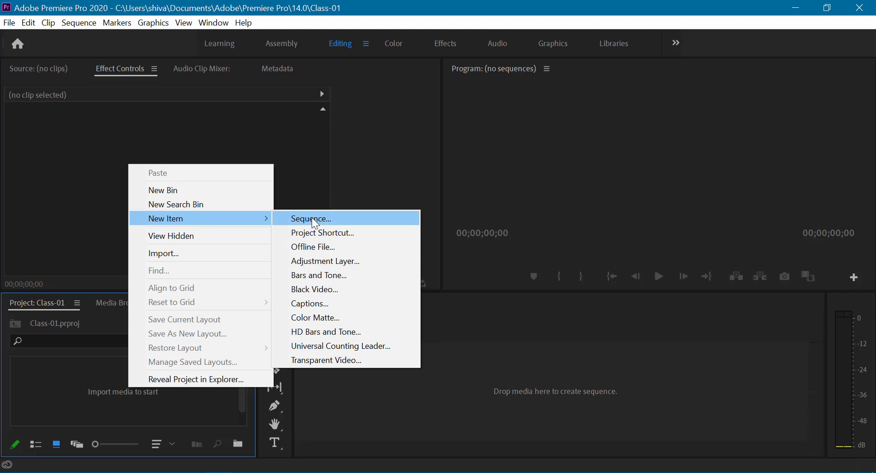
pyautogui.click(71, 375)
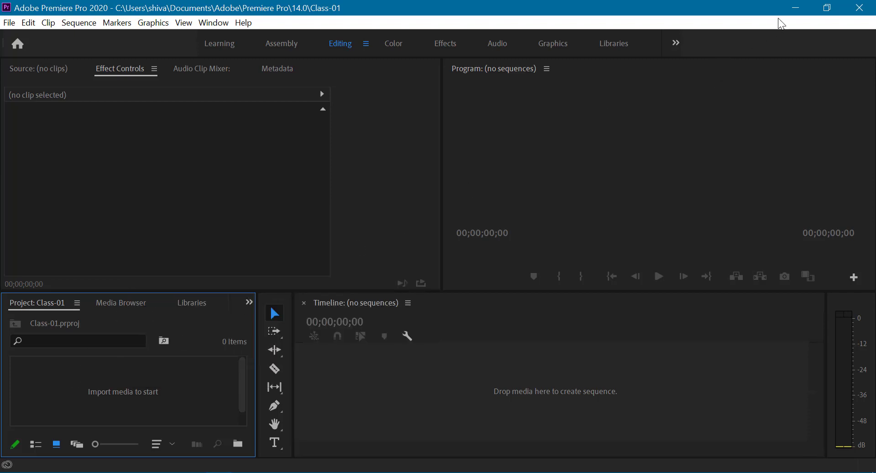
# Import Ocean-Bg from Backup (D:) > PROJECT PHOTO COLLECTION > Background > 1920x1080 into Premiere.
pyautogui.click(796, 8)
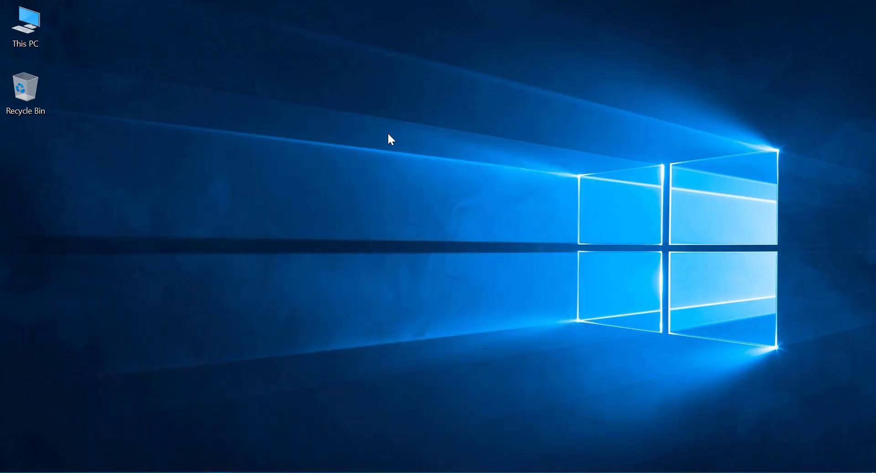
pyautogui.doubleClick(38, 20)
pyautogui.click(364, 254)
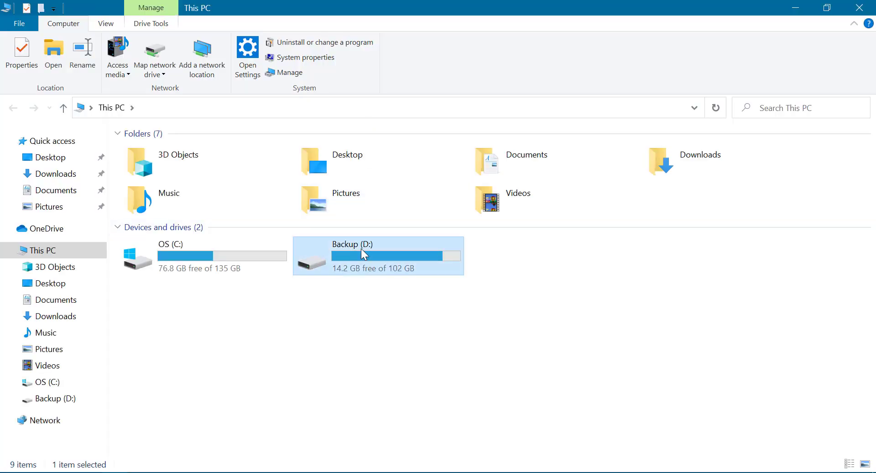
pyautogui.doubleClick(364, 254)
pyautogui.doubleClick(305, 273)
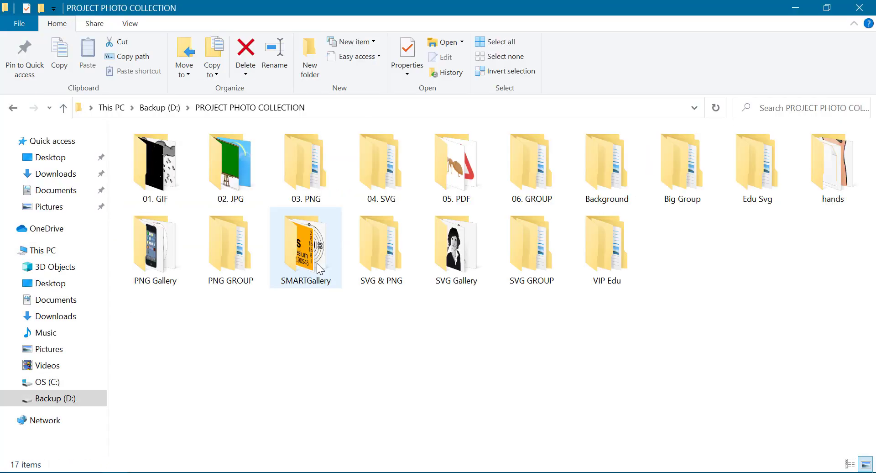
pyautogui.doubleClick(587, 169)
pyautogui.click(385, 158)
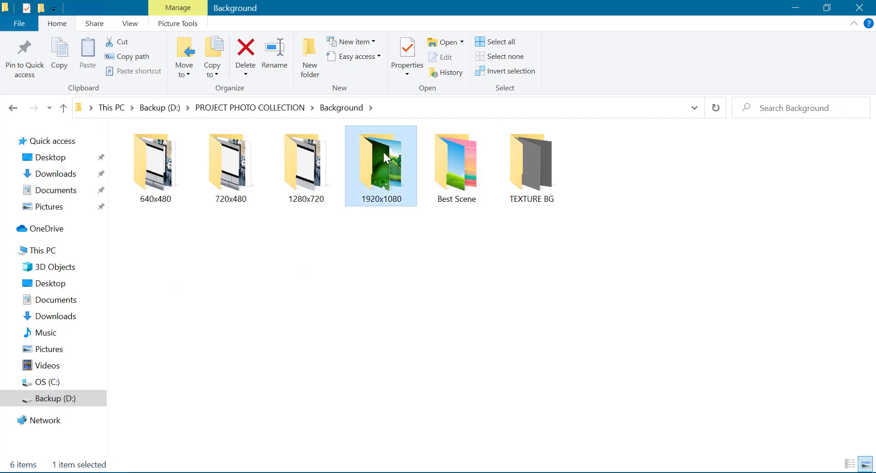
pyautogui.doubleClick(385, 158)
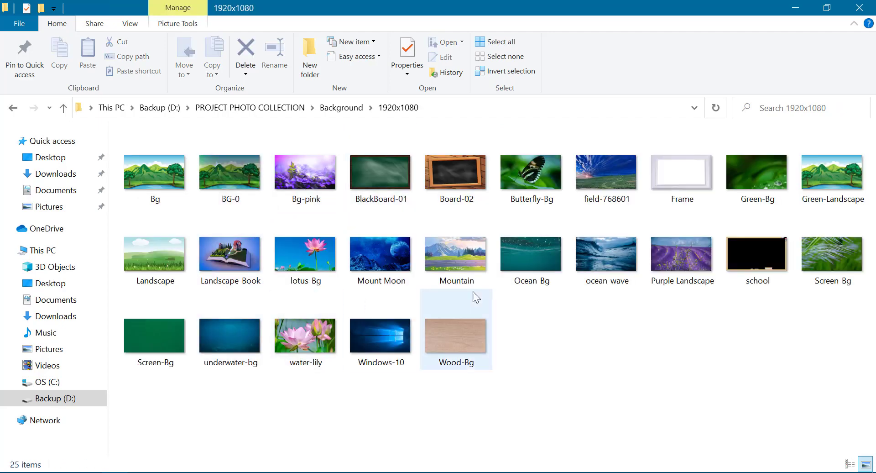
pyautogui.moveTo(552, 272)
pyautogui.mouseDown()
pyautogui.moveTo(285, 449)
pyautogui.moveTo(370, 389)
pyautogui.moveTo(426, 409)
pyautogui.mouseUp()
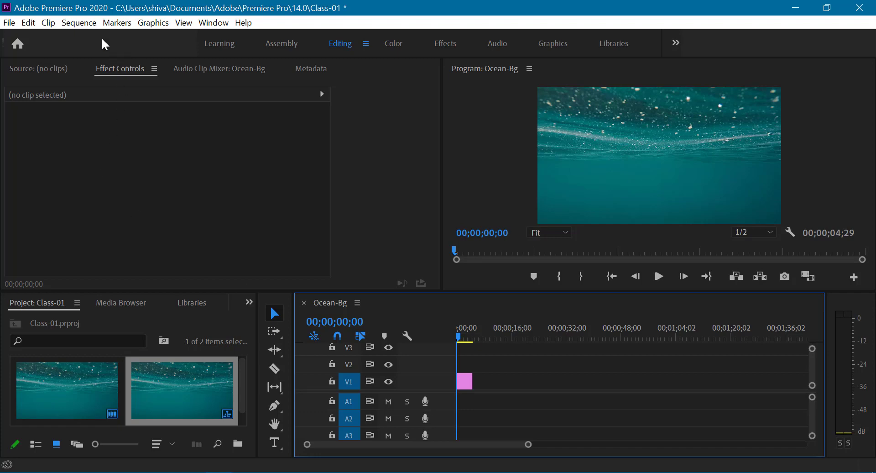
pyautogui.click(91, 23)
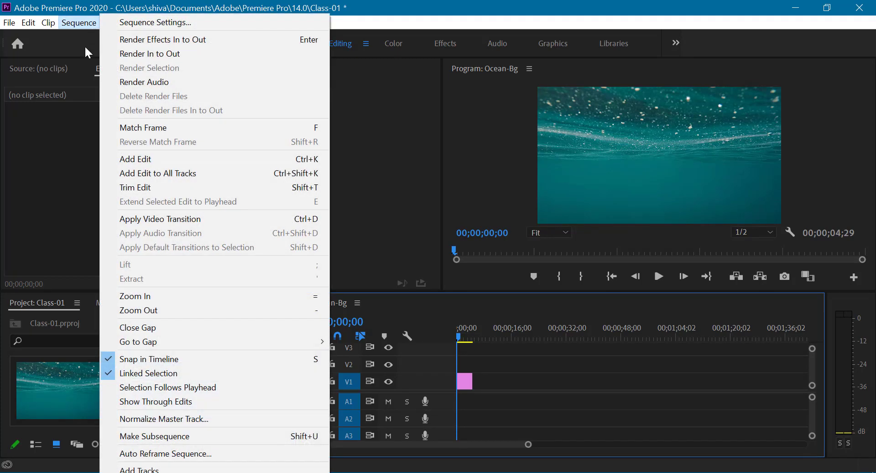
pyautogui.click(189, 27)
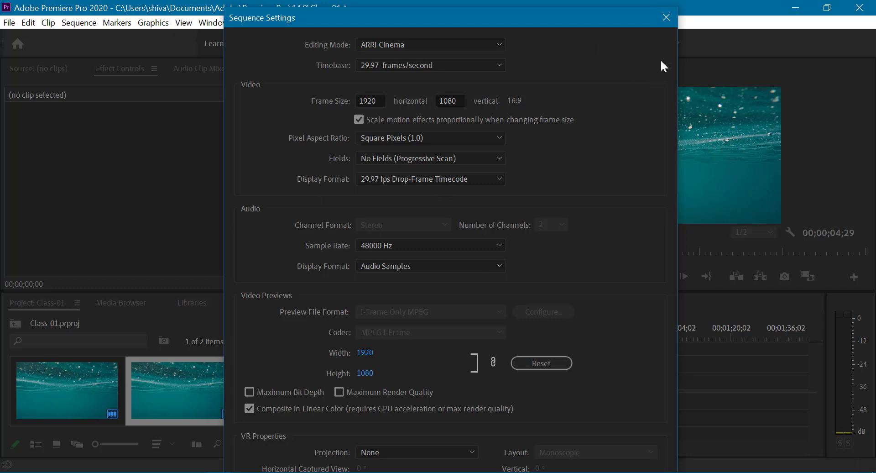
pyautogui.click(665, 20)
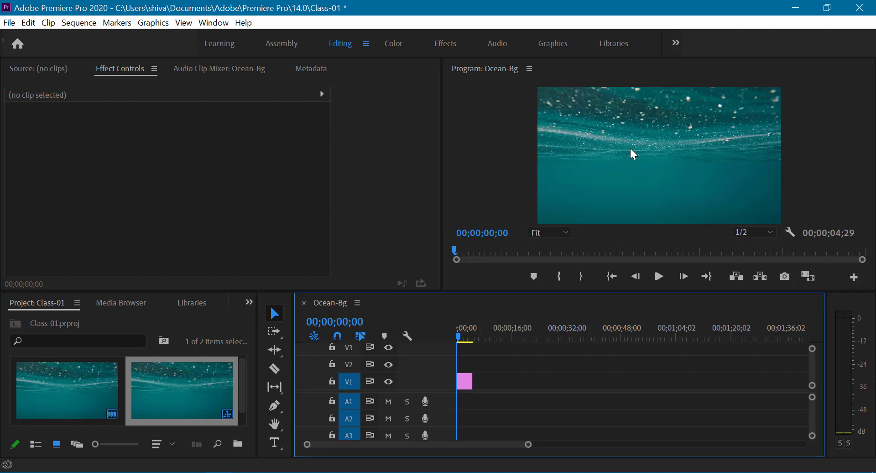
# Extend the Ocean-Bg clip on V1 to about 00;00;49;10 and lock the V1 track.
pyautogui.click(464, 382)
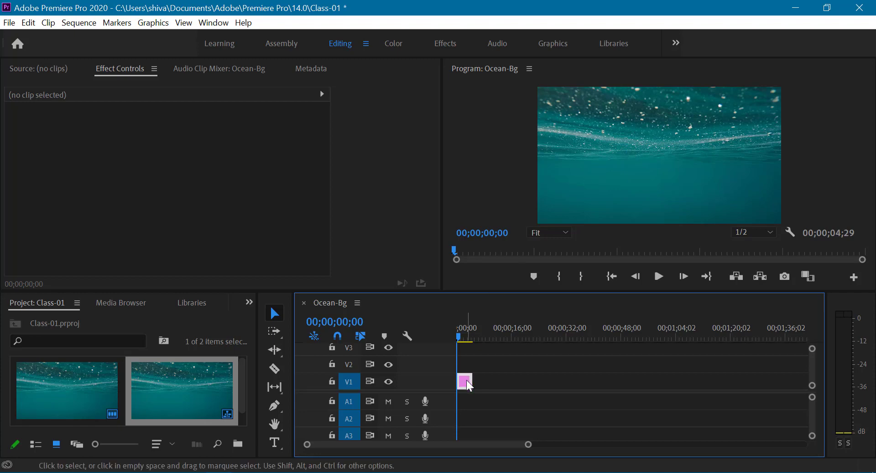
pyautogui.moveTo(465, 382); pyautogui.dragTo(623, 382)
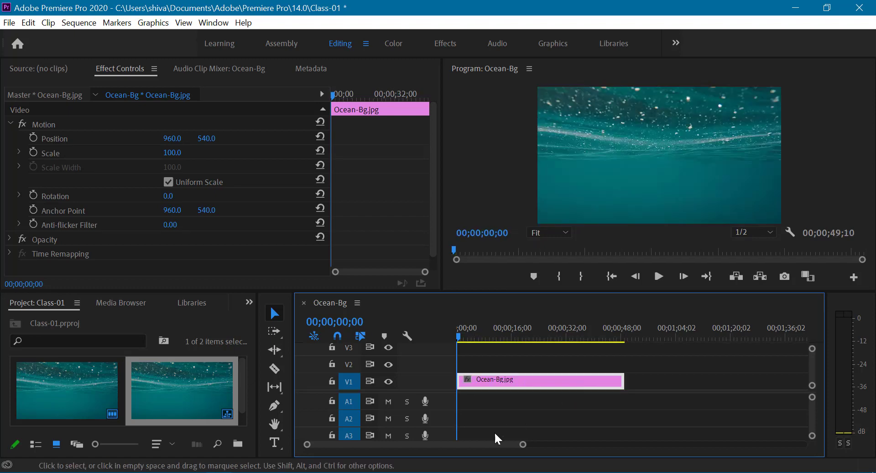
pyautogui.moveTo(524, 444); pyautogui.dragTo(510, 443)
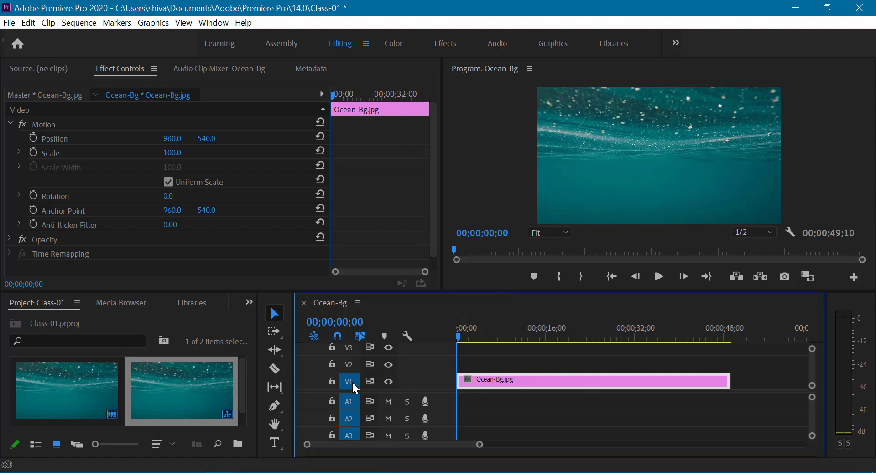
pyautogui.click(332, 381)
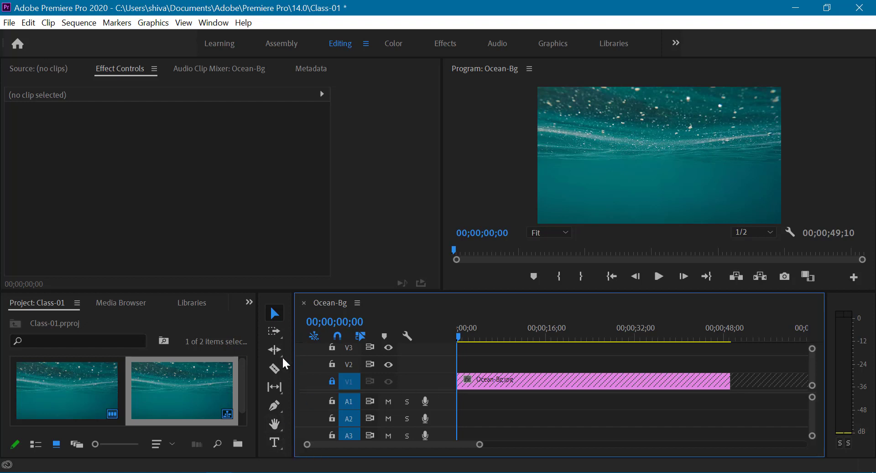
# Draw a text box in the Program monitor and type 'ShivaDeep Skill Education'.
pyautogui.click(276, 447)
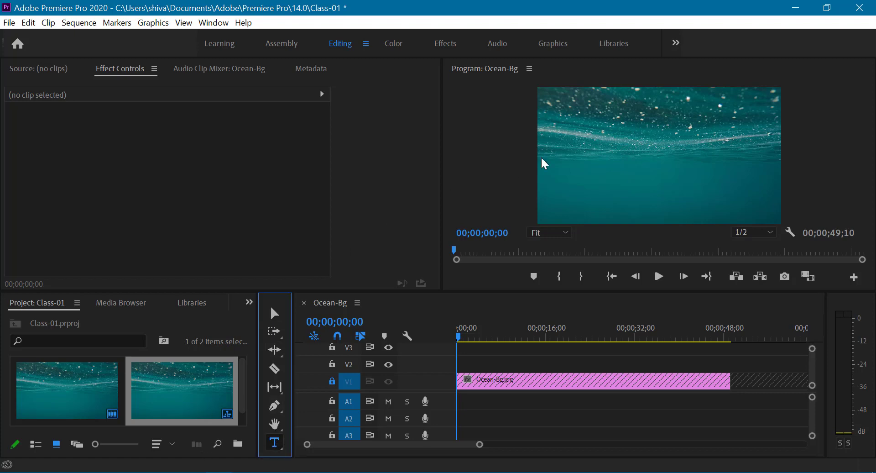
pyautogui.moveTo(565, 112); pyautogui.dragTo(671, 147)
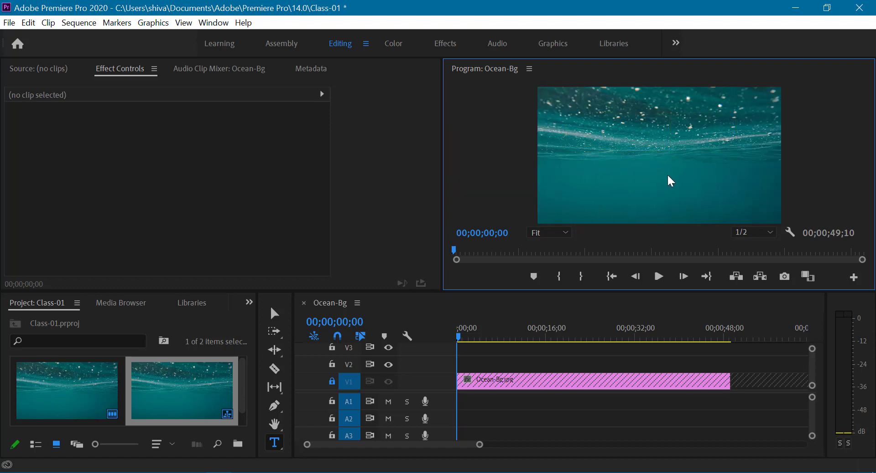
pyautogui.click(671, 137)
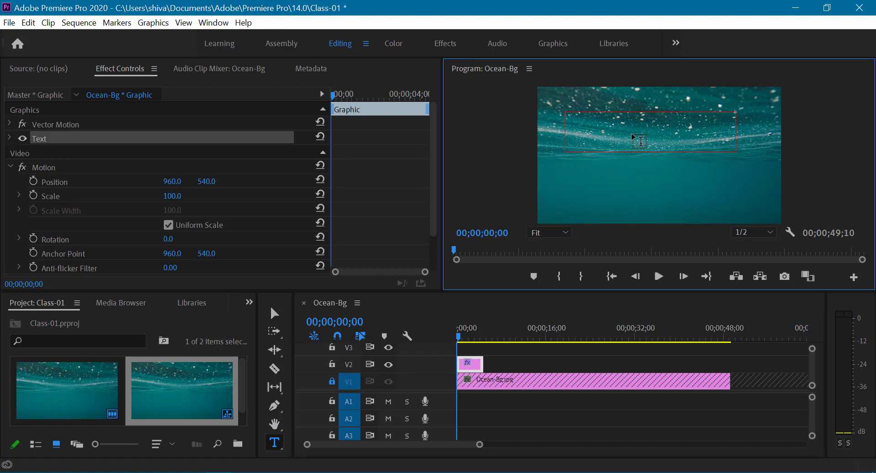
pyautogui.write('S')
pyautogui.write('hiva')
pyautogui.write('Deep')
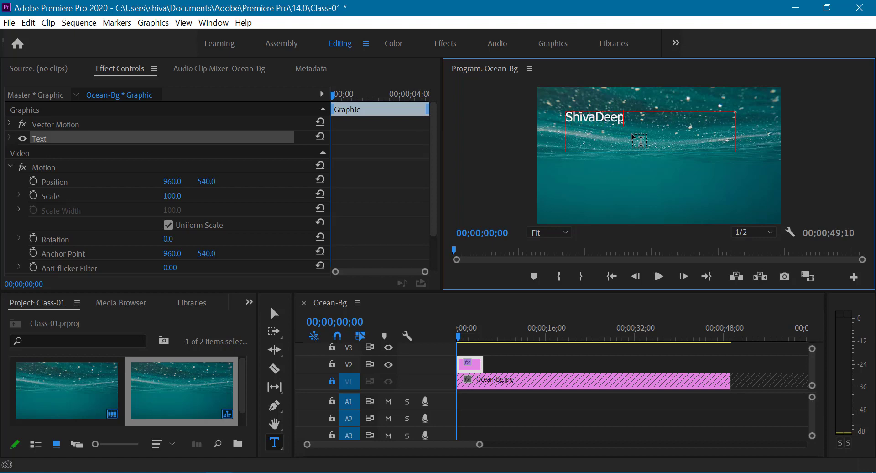
pyautogui.write(' Skill')
pyautogui.write(' Edu')
pyautogui.write('ca')
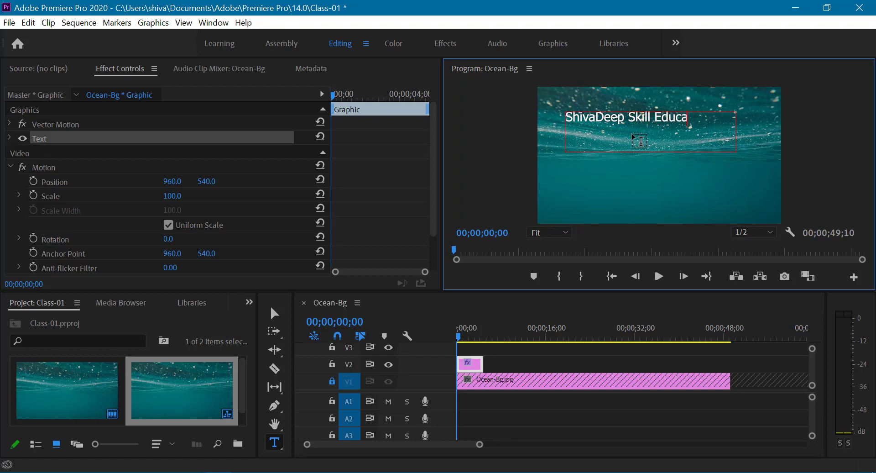
pyautogui.write('tion')
pyautogui.click(280, 315)
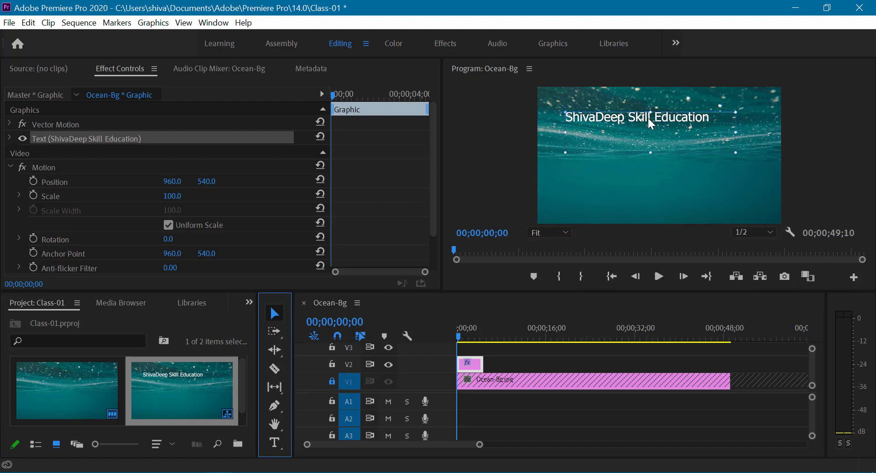
# Drag the title lower in the frame, then widen and heighten its text box.
pyautogui.moveTo(650, 113)
pyautogui.mouseDown()
pyautogui.moveTo(656, 163)
pyautogui.moveTo(651, 152)
pyautogui.mouseUp()
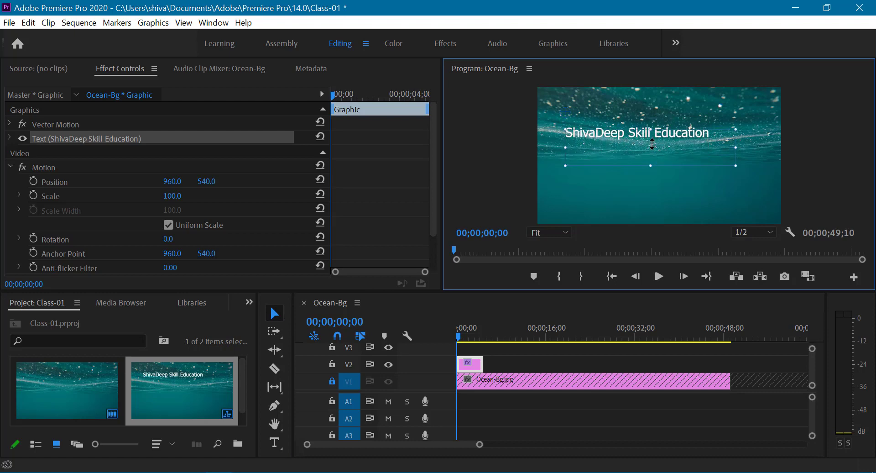
pyautogui.click(710, 120)
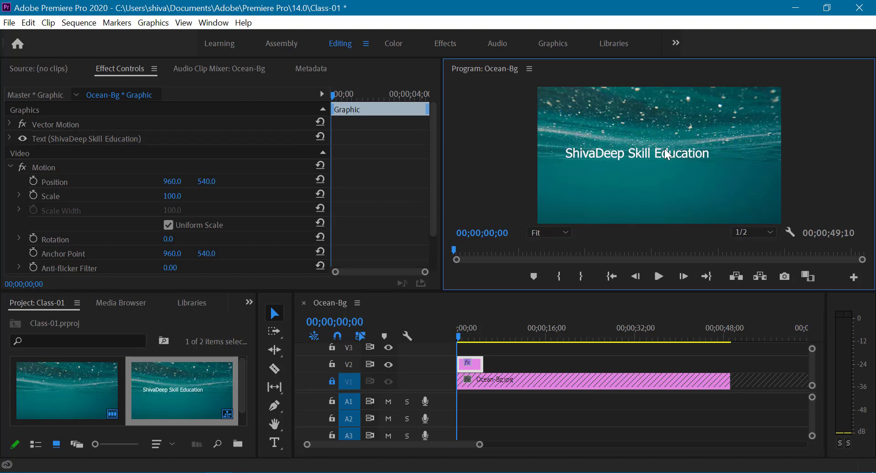
pyautogui.click(670, 151)
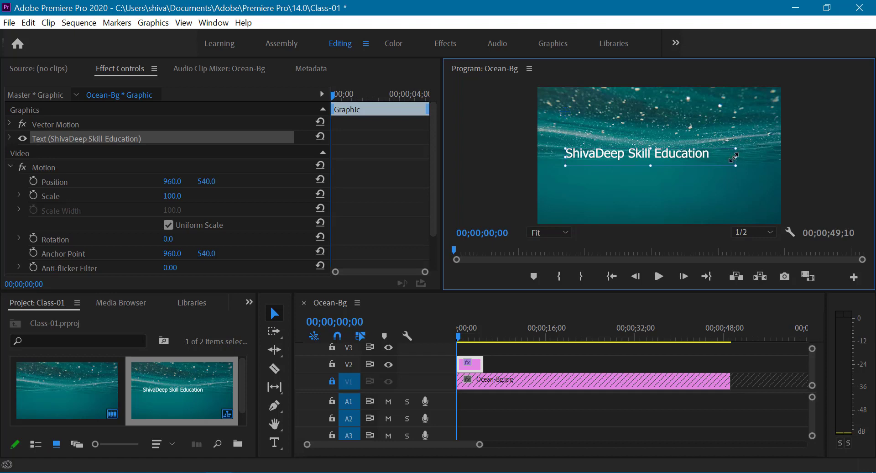
pyautogui.moveTo(736, 158); pyautogui.dragTo(773, 154)
pyautogui.moveTo(670, 162); pyautogui.dragTo(671, 172)
# Set the title font size to about 101 and try Tw Cen MT Condensed Extra Bold.
pyautogui.click(10, 137)
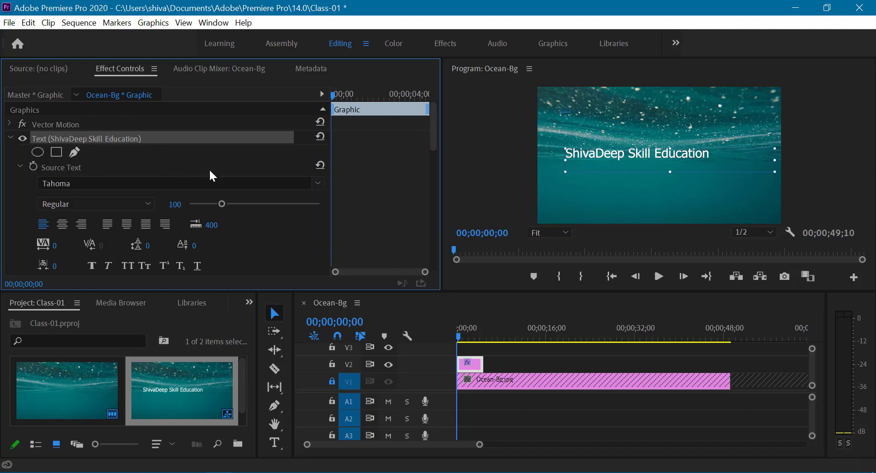
pyautogui.moveTo(223, 201)
pyautogui.mouseDown()
pyautogui.moveTo(269, 211)
pyautogui.moveTo(217, 215)
pyautogui.mouseUp()
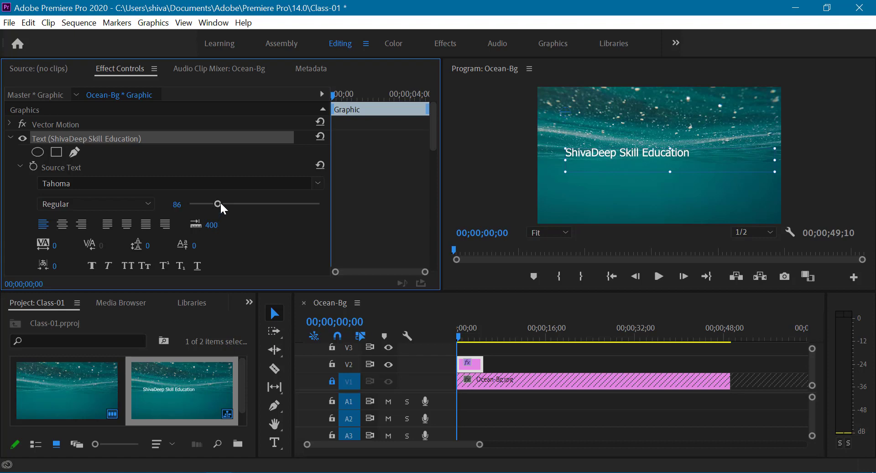
pyautogui.click(220, 204)
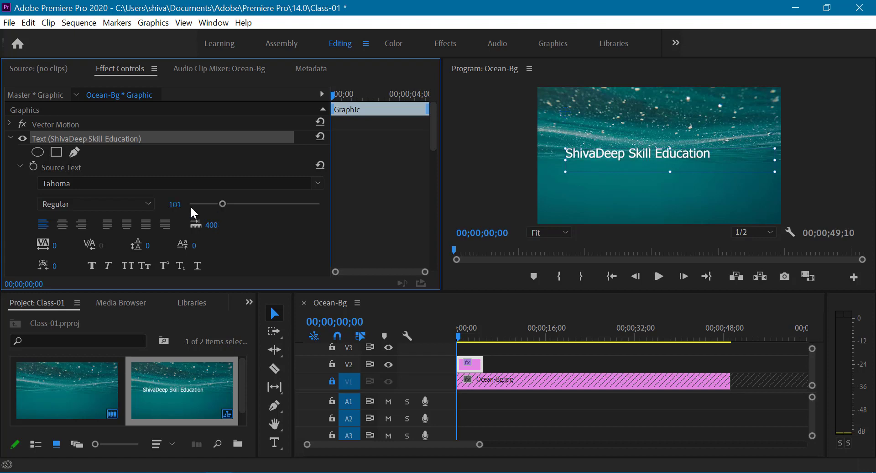
pyautogui.click(154, 183)
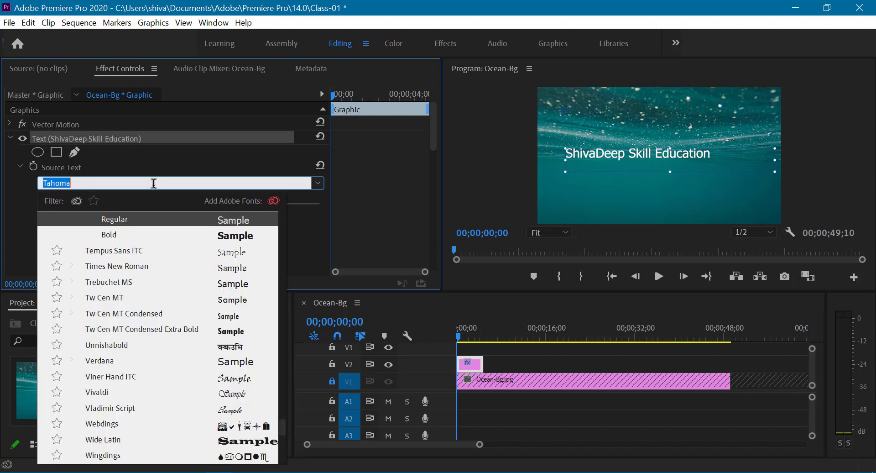
pyautogui.click(217, 329)
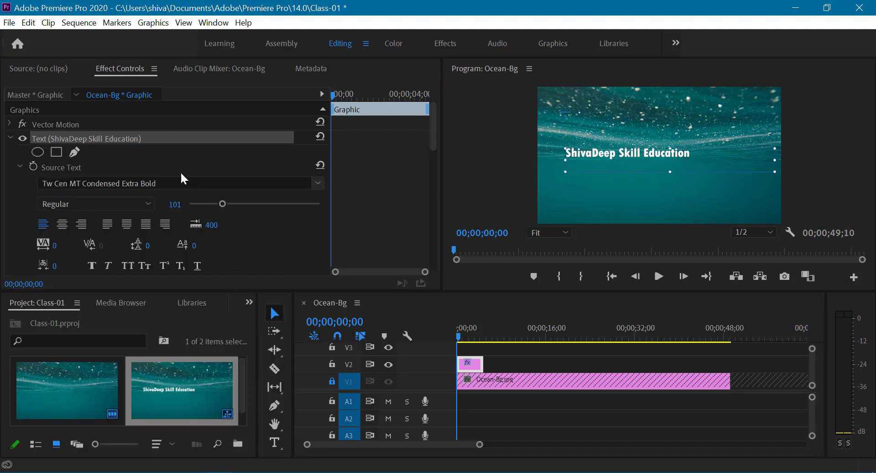
# Try Old English Text MT as the title font.
pyautogui.click(172, 183)
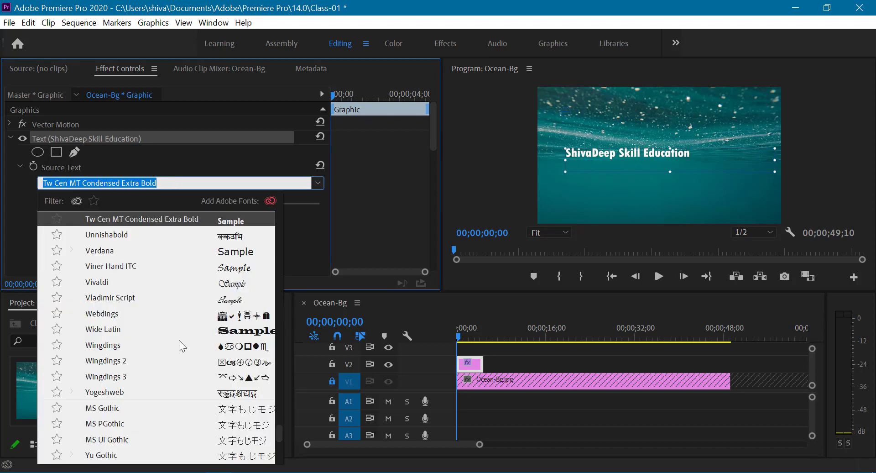
pyautogui.scroll(-5, 181, 351)
pyautogui.scroll(-3, 182, 352)
pyautogui.scroll(10, 181, 352)
pyautogui.scroll(8, 187, 346)
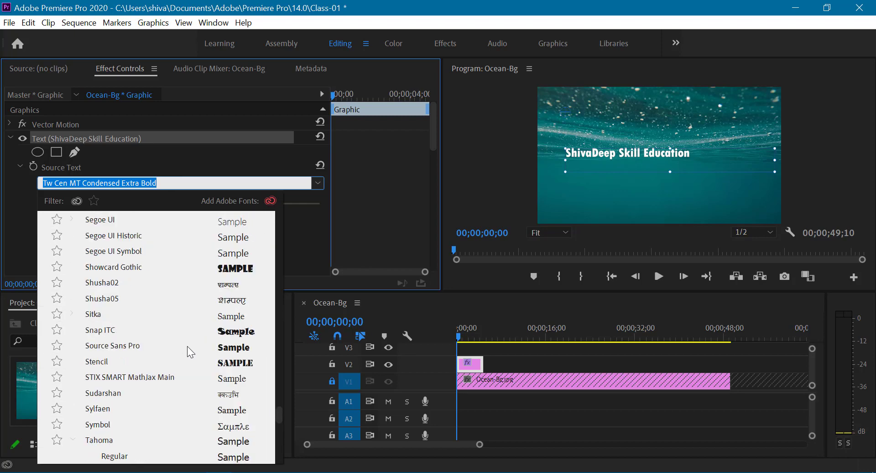
pyautogui.scroll(5, 187, 346)
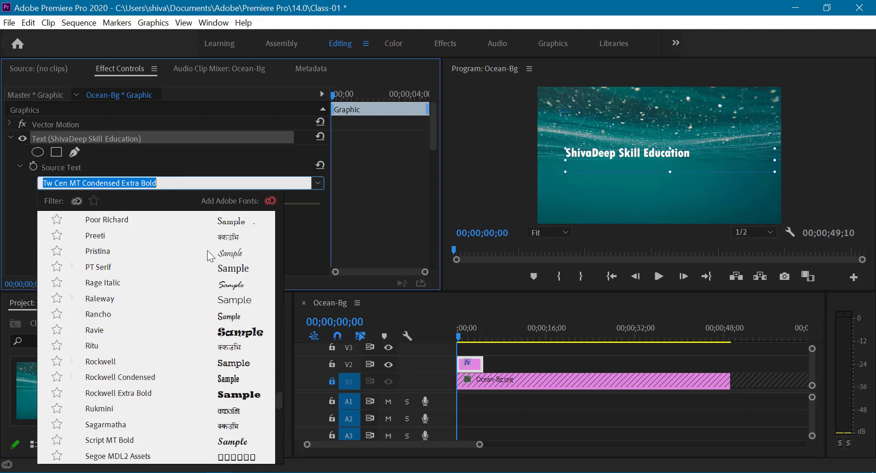
pyautogui.scroll(3, 105, 260)
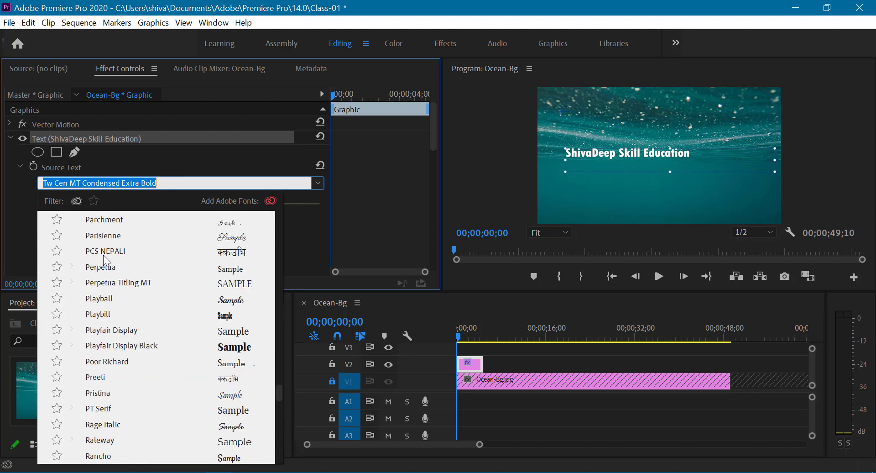
pyautogui.scroll(3, 103, 254)
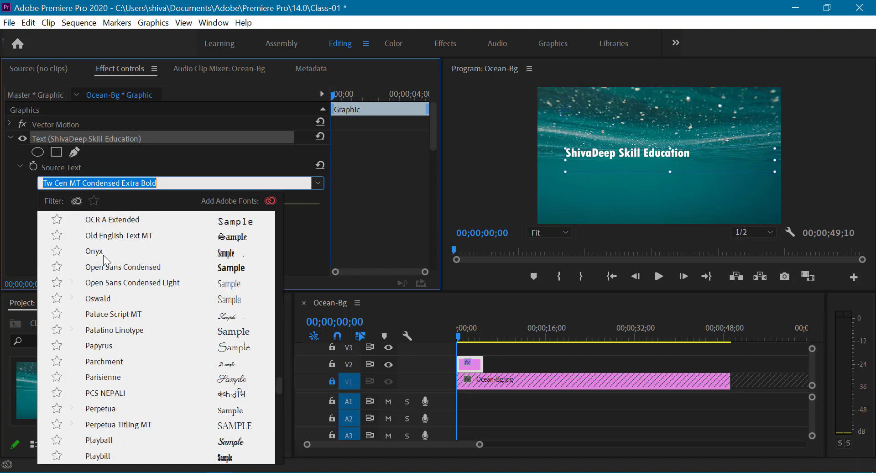
pyautogui.click(141, 241)
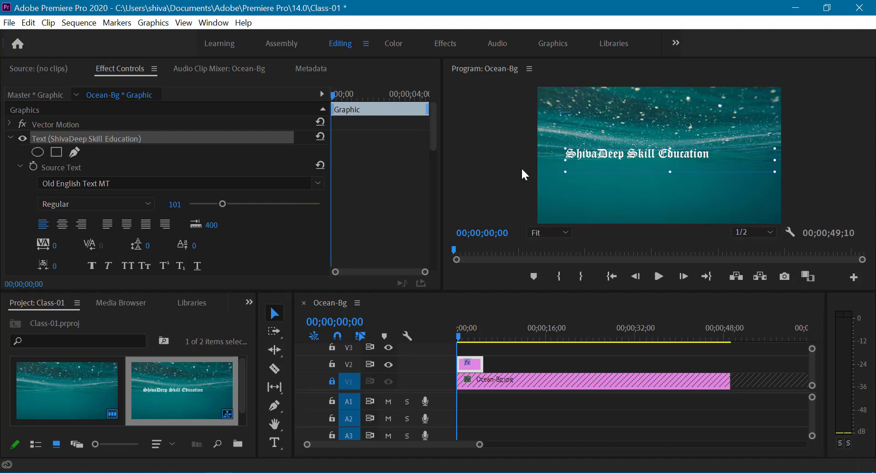
# Switch the title font to Niconne, trying all caps before restoring mixed case.
pyautogui.click(174, 137)
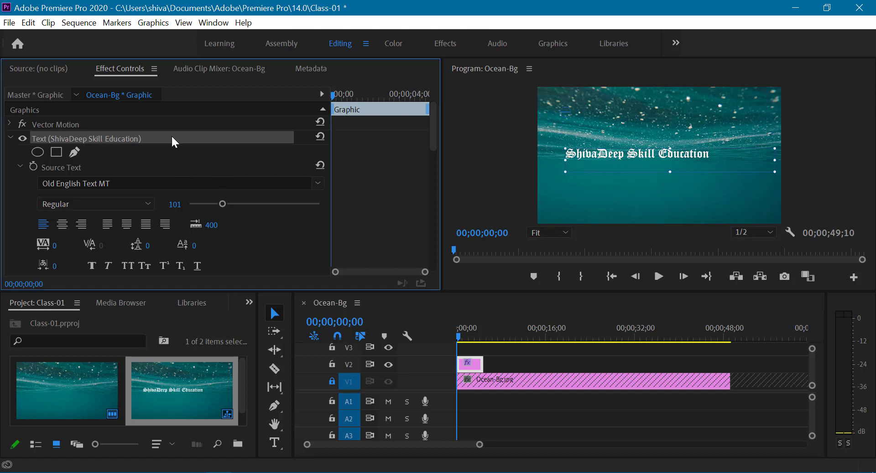
pyautogui.click(148, 182)
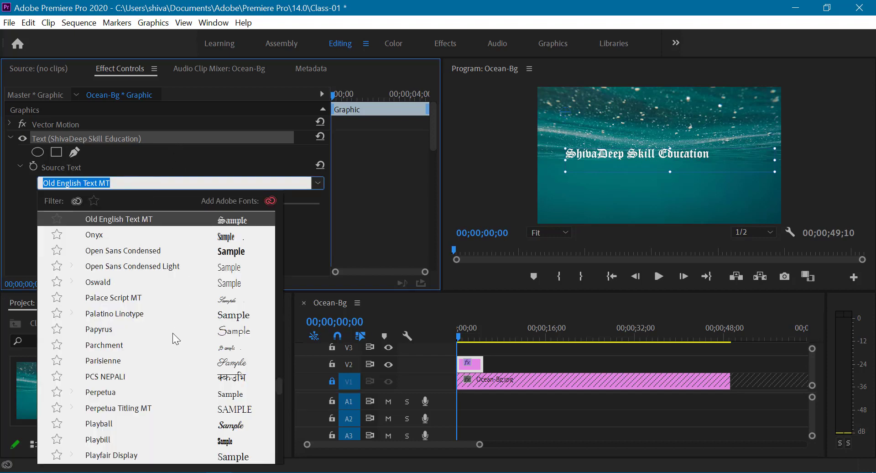
pyautogui.scroll(2, 174, 339)
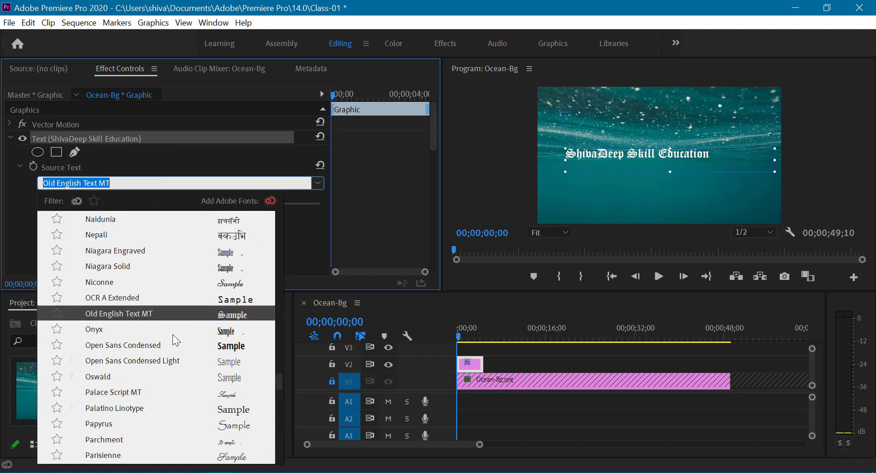
pyautogui.click(200, 283)
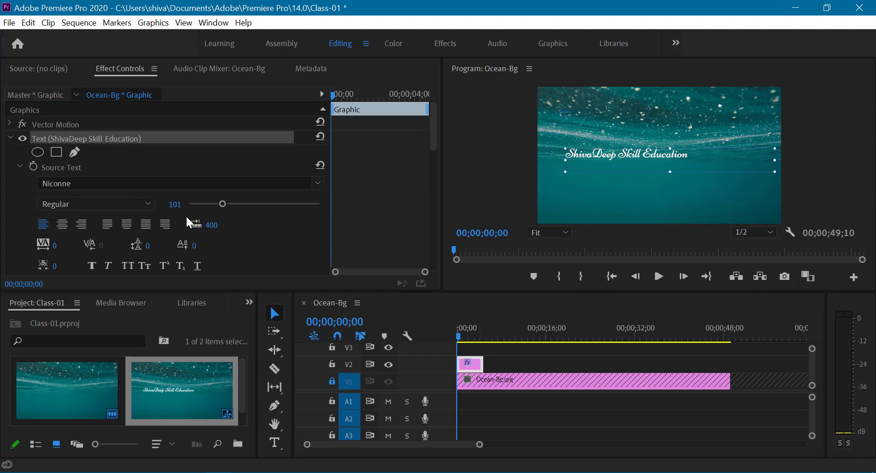
pyautogui.scroll(-1, 165, 223)
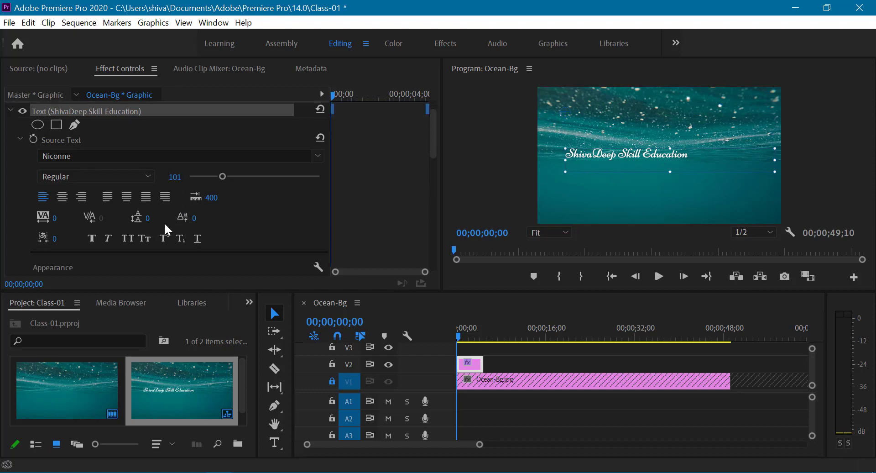
pyautogui.click(129, 239)
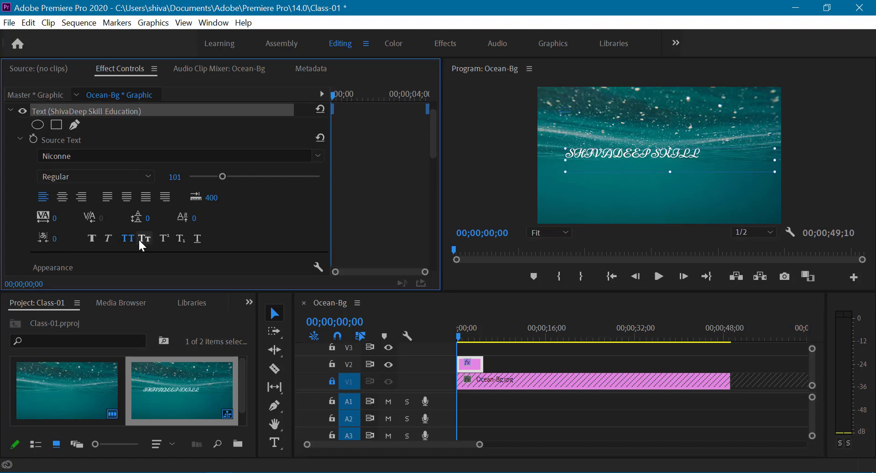
pyautogui.click(129, 238)
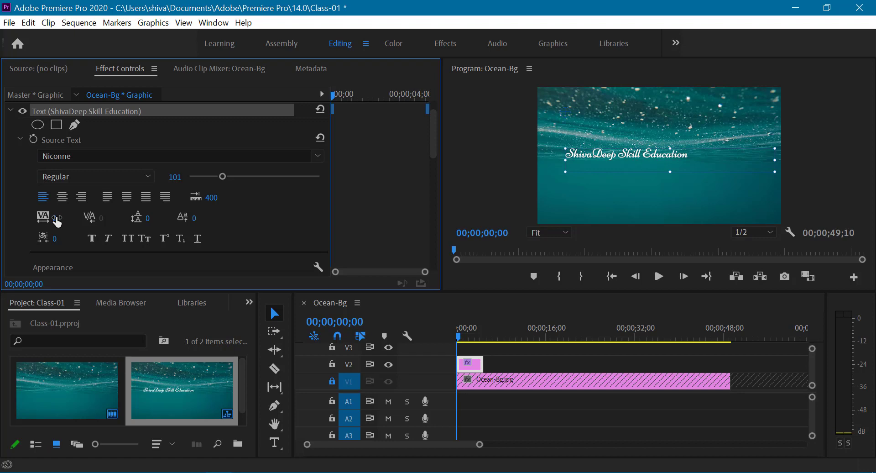
# Set tracking to 145 and size to 117, and move the title toward the lower left.
pyautogui.moveTo(57, 222); pyautogui.dragTo(124, 222)
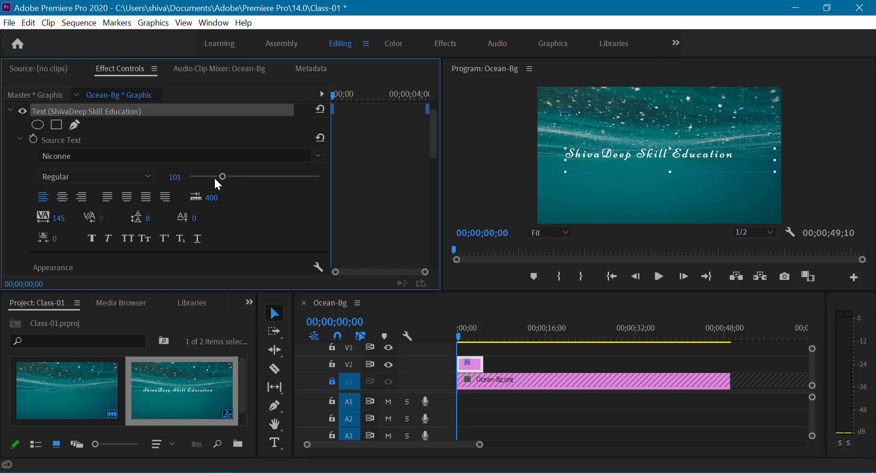
pyautogui.moveTo(223, 176); pyautogui.dragTo(227, 176)
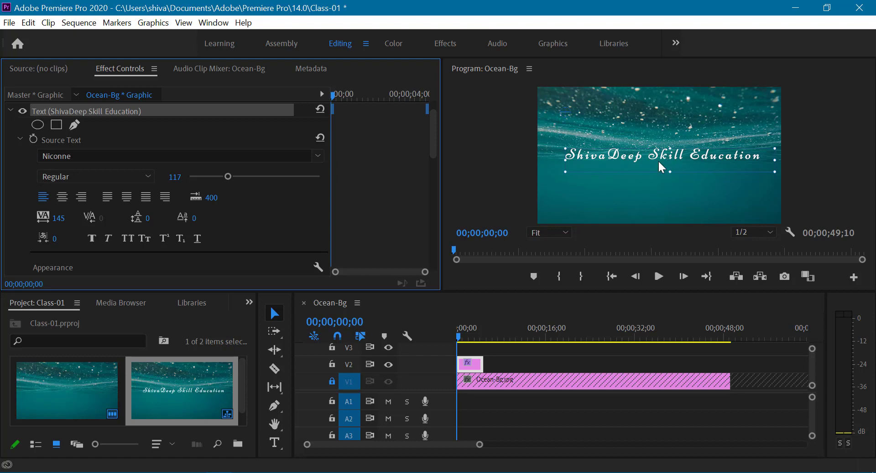
pyautogui.moveTo(662, 168)
pyautogui.mouseDown()
pyautogui.moveTo(645, 170)
pyautogui.moveTo(637, 198)
pyautogui.mouseUp()
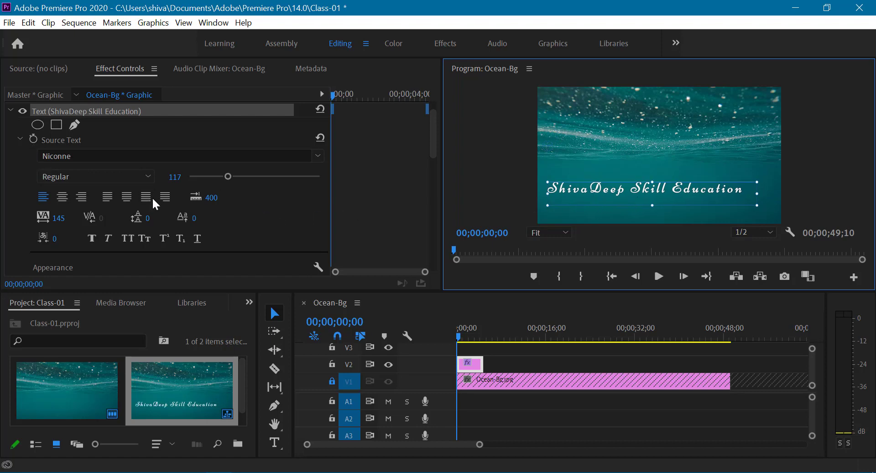
# Set the title's fill colour to bright green 00D319 in the Color Picker.
pyautogui.scroll(-2, 154, 201)
pyautogui.scroll(-2, 153, 202)
pyautogui.scroll(-2, 153, 201)
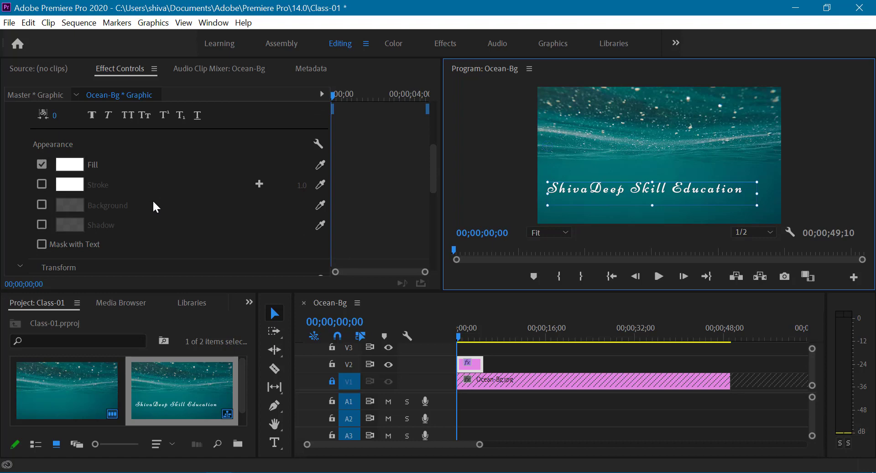
pyautogui.click(76, 168)
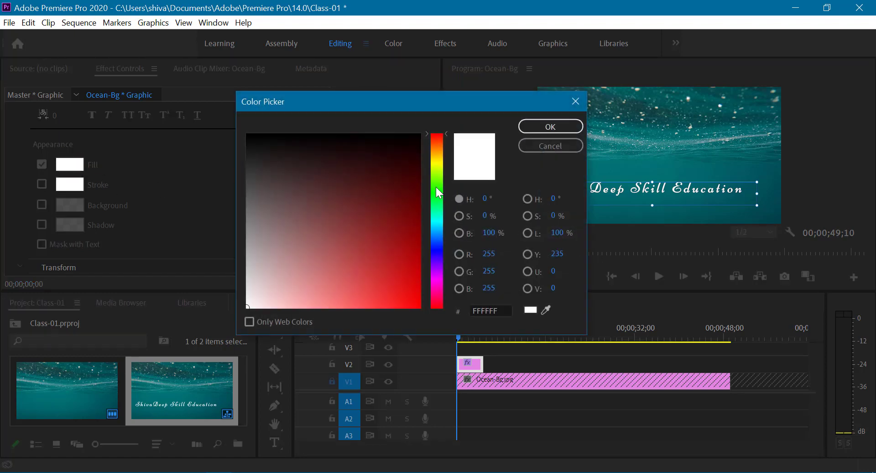
pyautogui.click(437, 170)
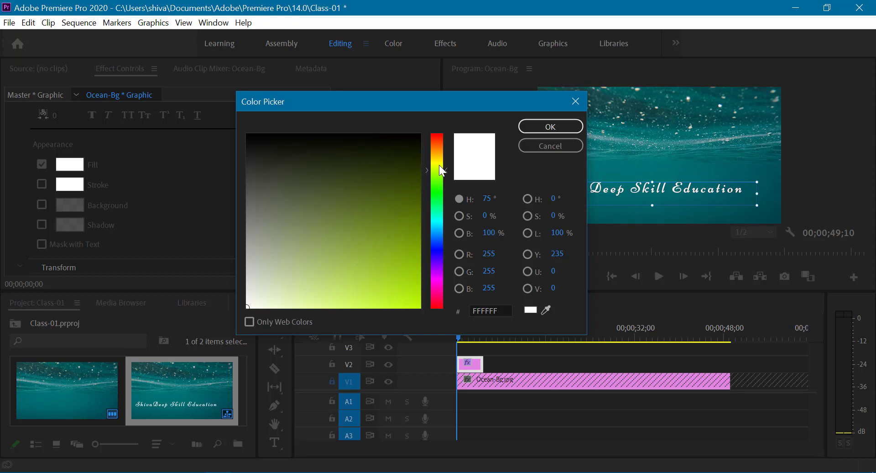
pyautogui.click(437, 195)
pyautogui.moveTo(411, 297)
pyautogui.mouseDown()
pyautogui.moveTo(425, 291)
pyautogui.moveTo(420, 278)
pyautogui.mouseUp()
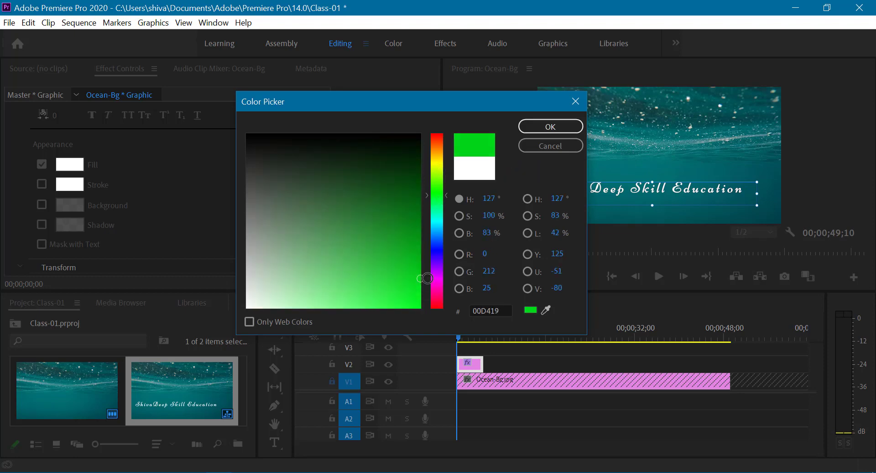
pyautogui.click(550, 128)
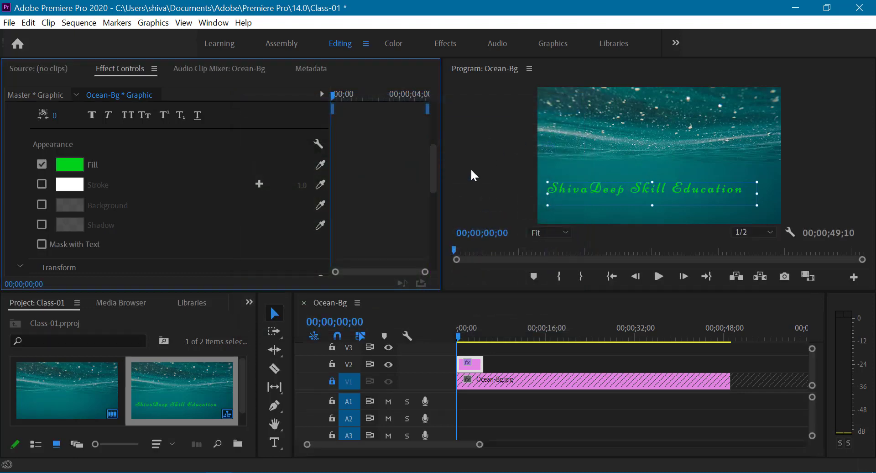
# Enable a title stroke, set its width to 9.0, and change its colour from red to black.
pyautogui.click(42, 184)
pyautogui.click(70, 188)
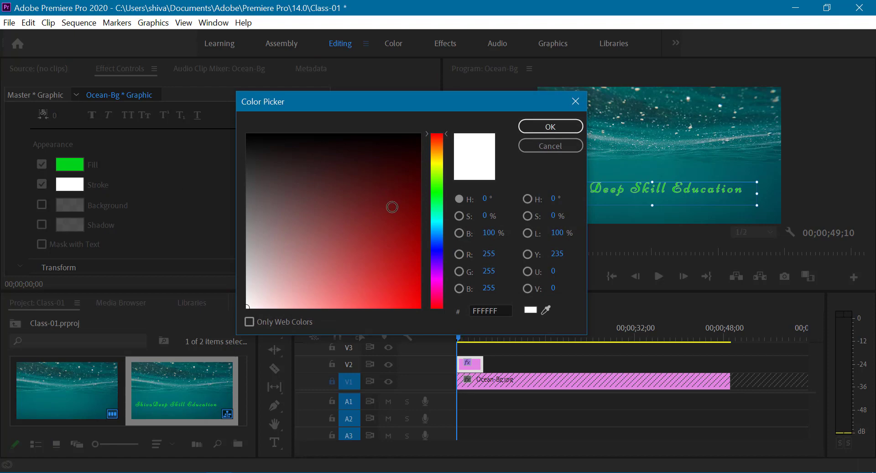
pyautogui.moveTo(410, 279); pyautogui.dragTo(418, 303)
pyautogui.click(550, 127)
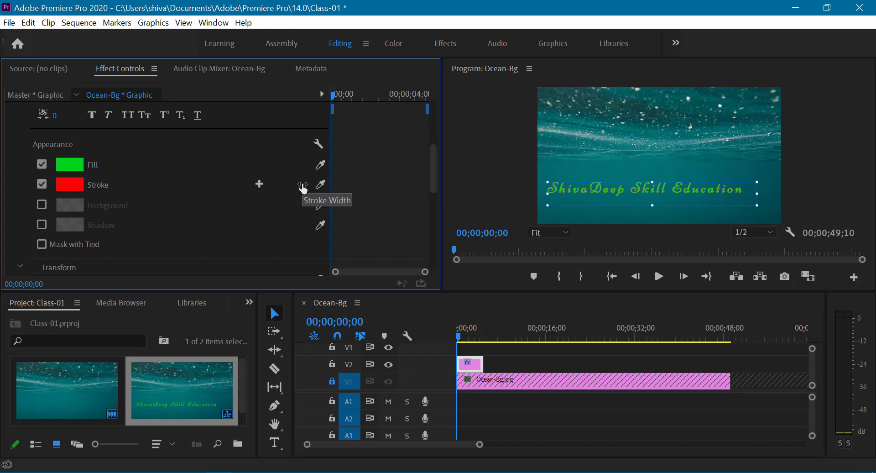
pyautogui.moveTo(302, 188)
pyautogui.mouseDown()
pyautogui.moveTo(348, 188)
pyautogui.moveTo(283, 184)
pyautogui.moveTo(294, 184)
pyautogui.mouseUp()
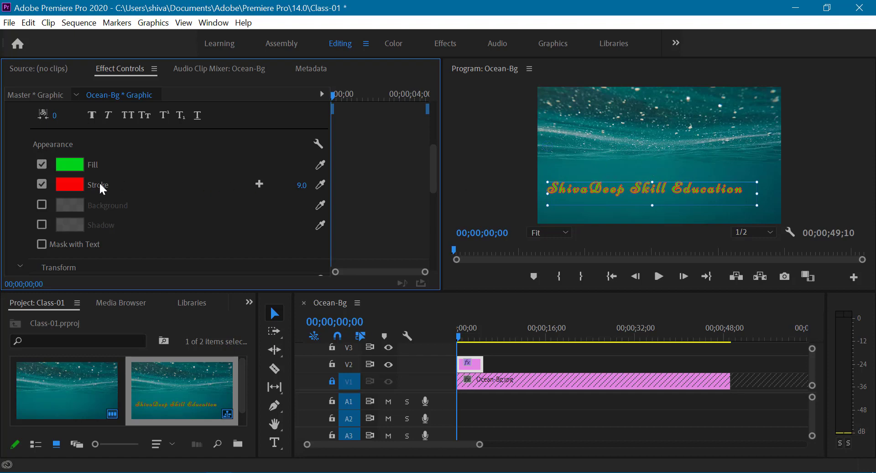
pyautogui.click(64, 192)
pyautogui.moveTo(296, 156); pyautogui.dragTo(186, 137)
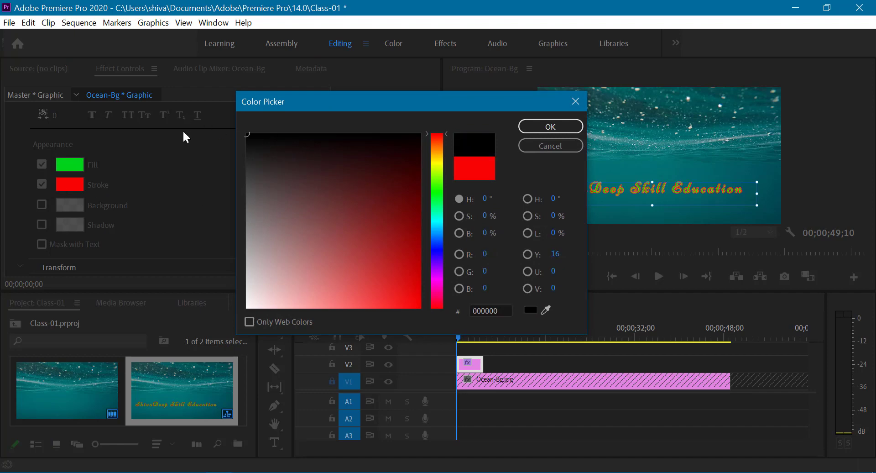
pyautogui.click(543, 125)
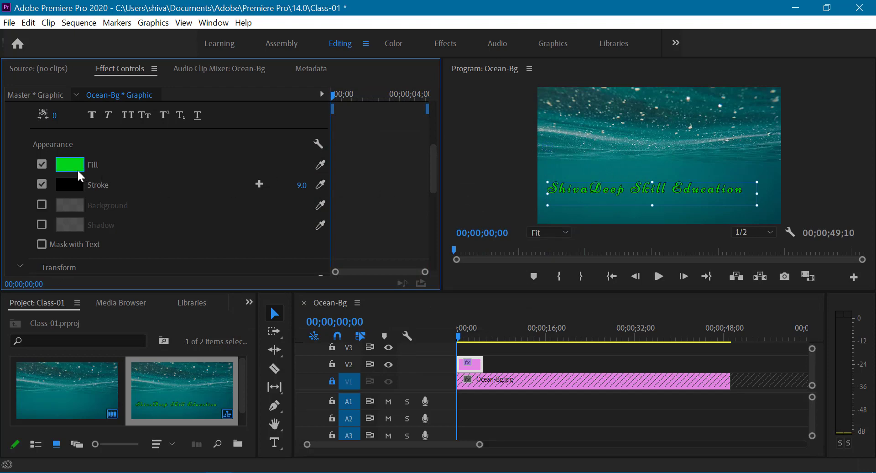
# Add a yellow E6ED19 drop shadow after toggling the background box on and off.
pyautogui.scroll(-2, 218, 196)
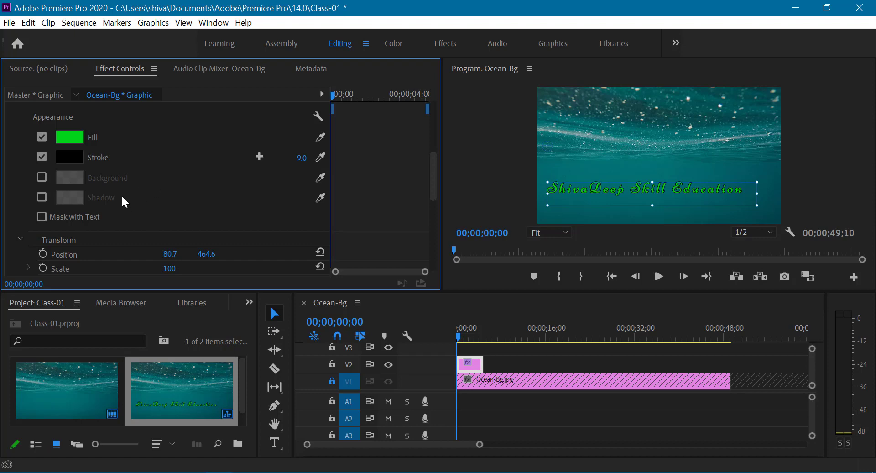
pyautogui.click(41, 177)
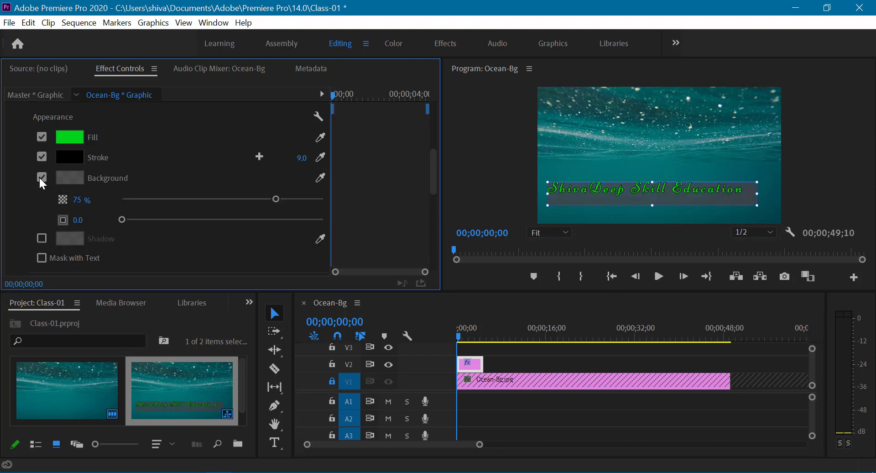
pyautogui.click(41, 178)
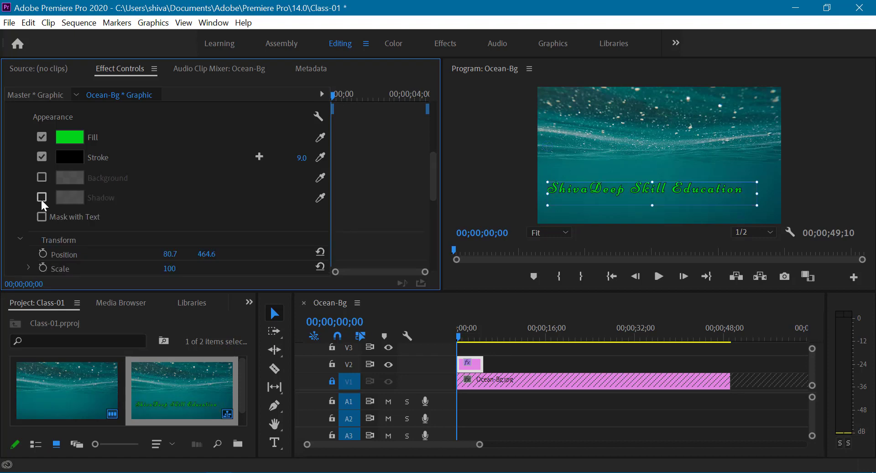
pyautogui.click(41, 198)
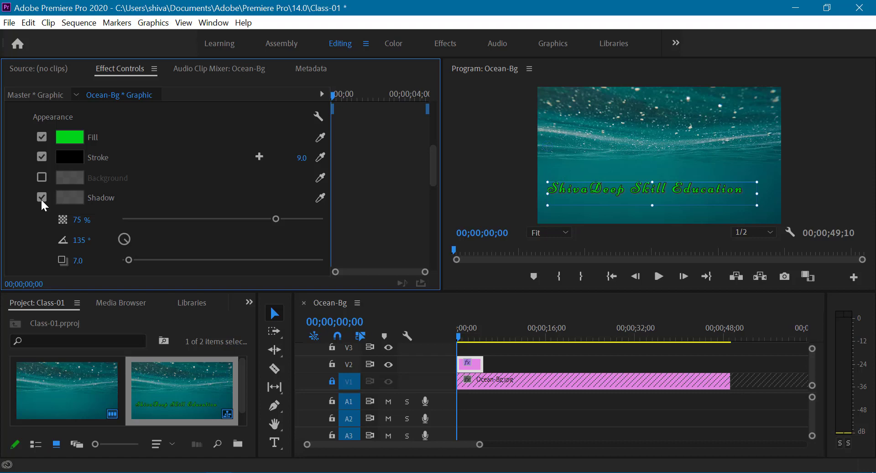
pyautogui.click(70, 199)
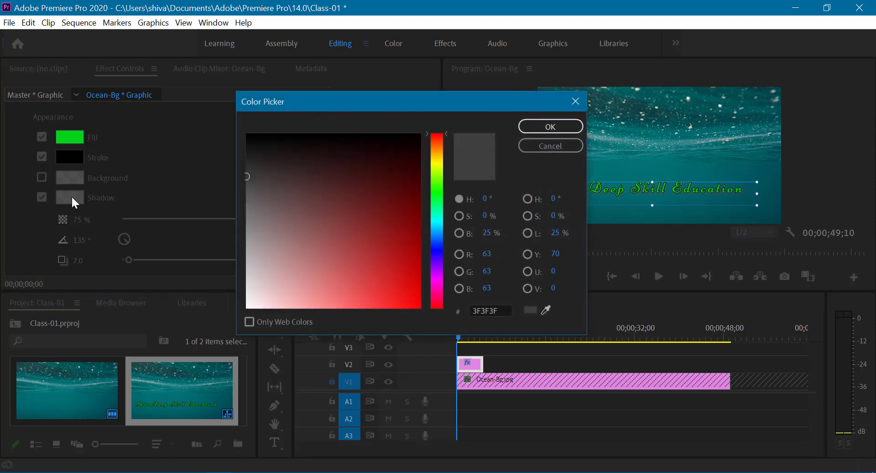
pyautogui.click(438, 163)
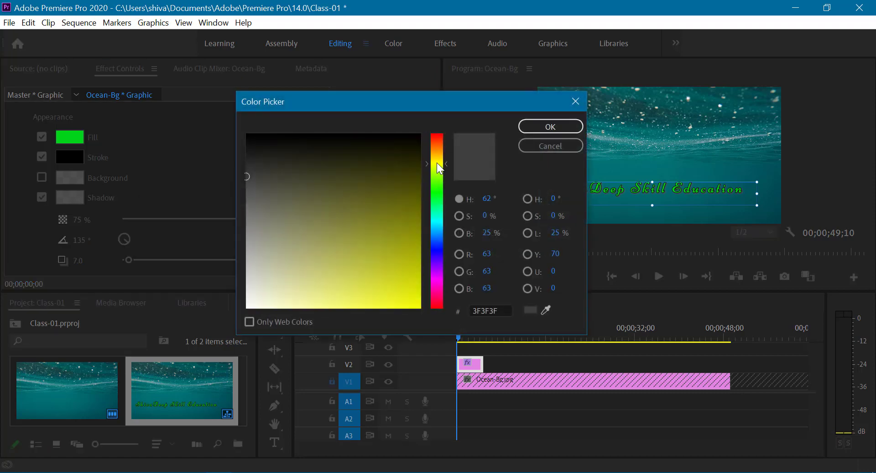
pyautogui.click(402, 296)
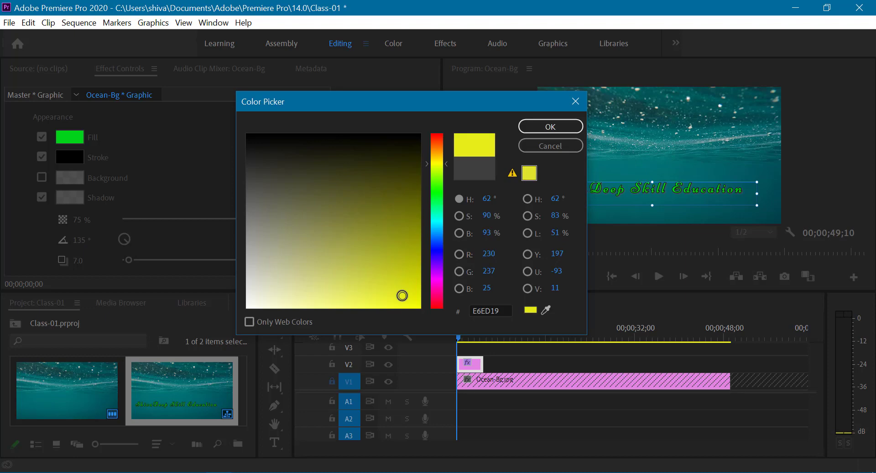
pyautogui.click(541, 128)
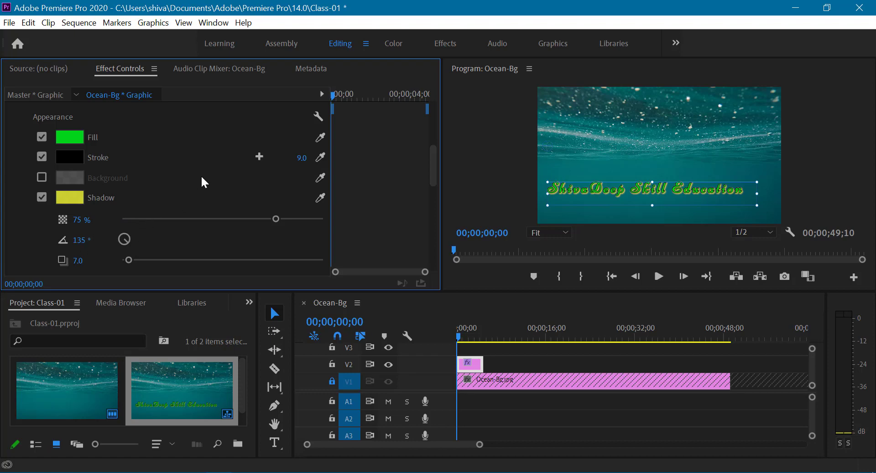
# Scroll through Effect Controls and collapse the title's Source Text settings.
pyautogui.scroll(-2, 202, 178)
pyautogui.scroll(-1, 202, 177)
pyautogui.scroll(-2, 202, 178)
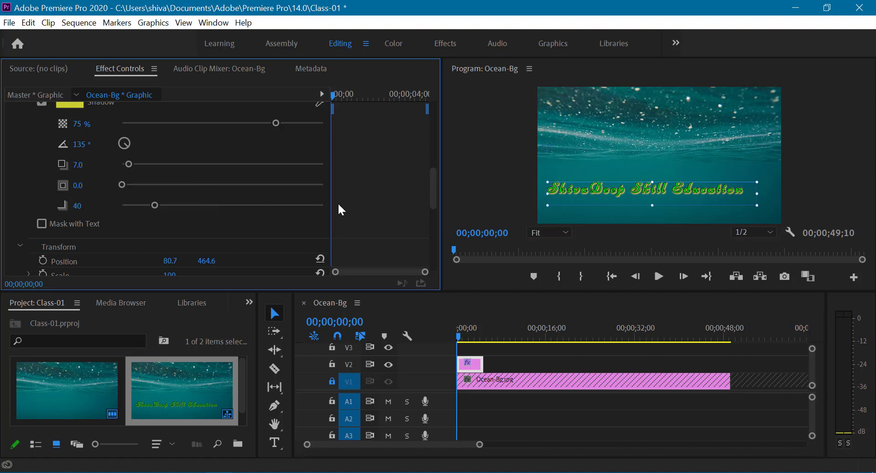
pyautogui.scroll(2, 181, 192)
pyautogui.scroll(3, 184, 191)
pyautogui.scroll(1, 184, 193)
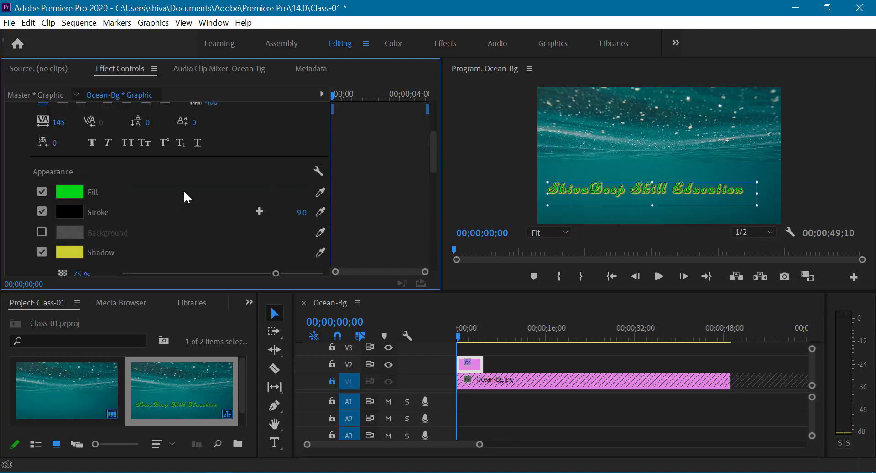
pyautogui.scroll(3, 185, 192)
pyautogui.scroll(1, 214, 211)
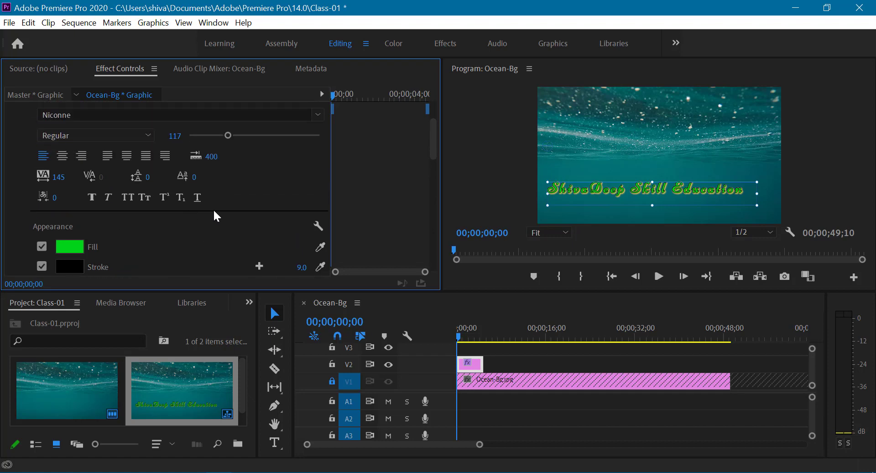
pyautogui.scroll(1, 209, 213)
pyautogui.scroll(1, 214, 216)
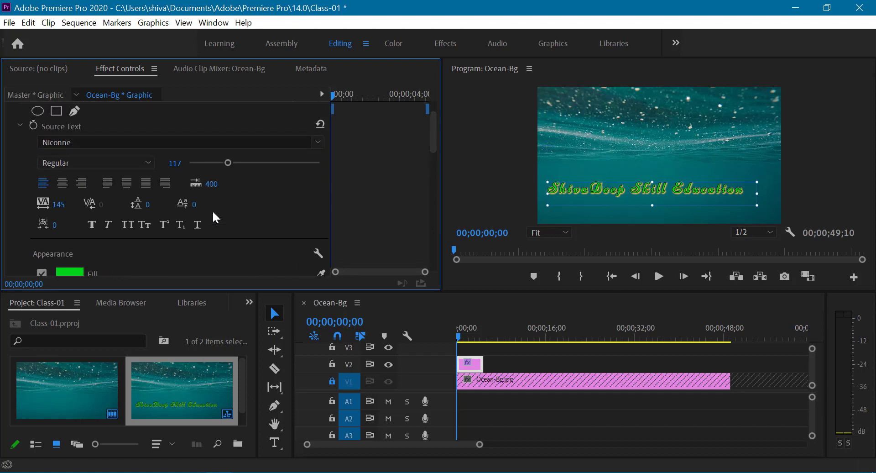
pyautogui.click(23, 128)
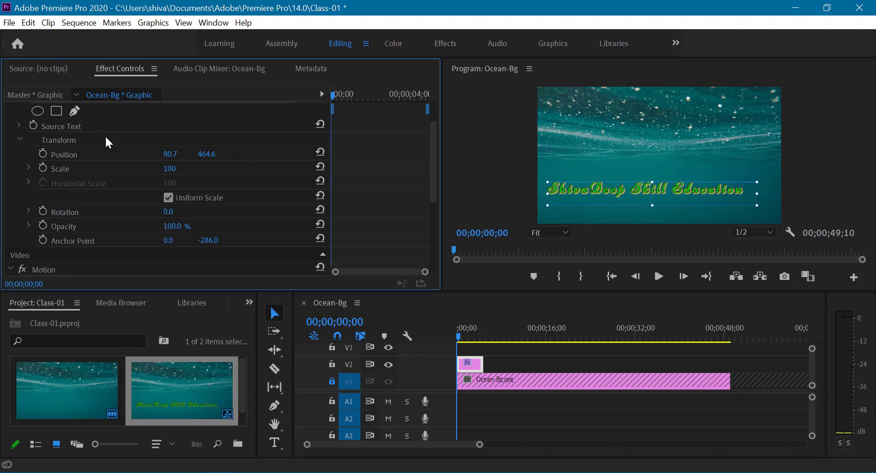
# Collapse and re-expand the Text layer, then expand Source Text to show its font options.
pyautogui.scroll(1, 75, 135)
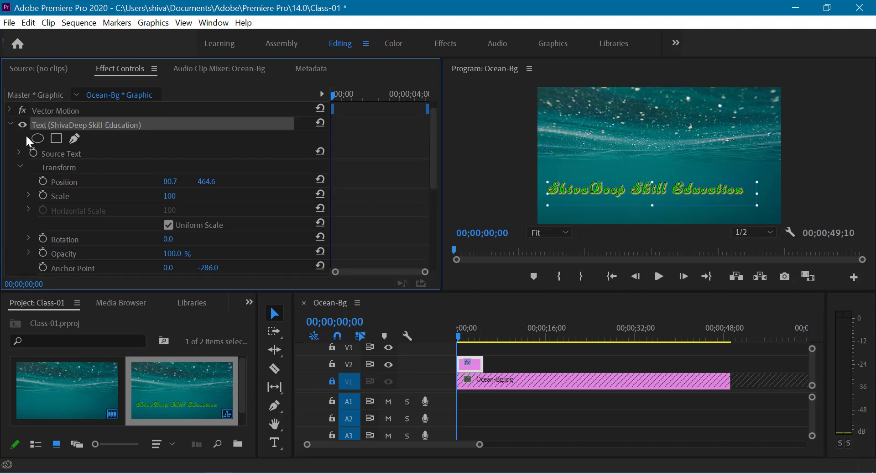
pyautogui.click(11, 122)
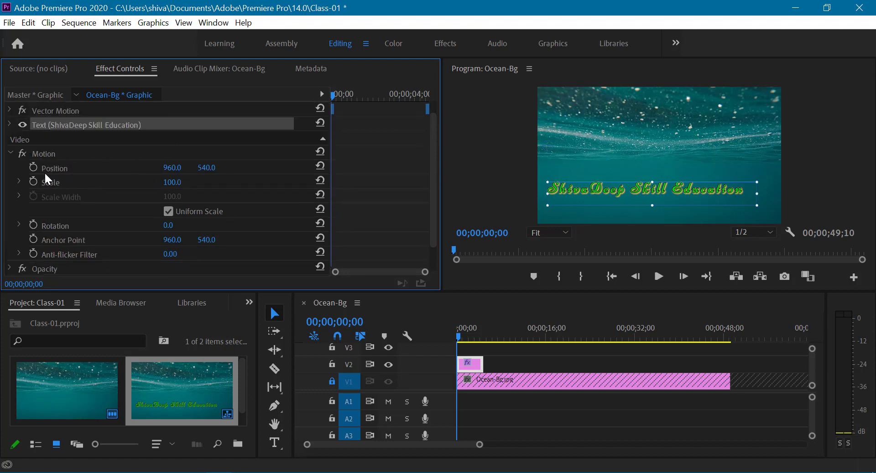
pyautogui.click(10, 124)
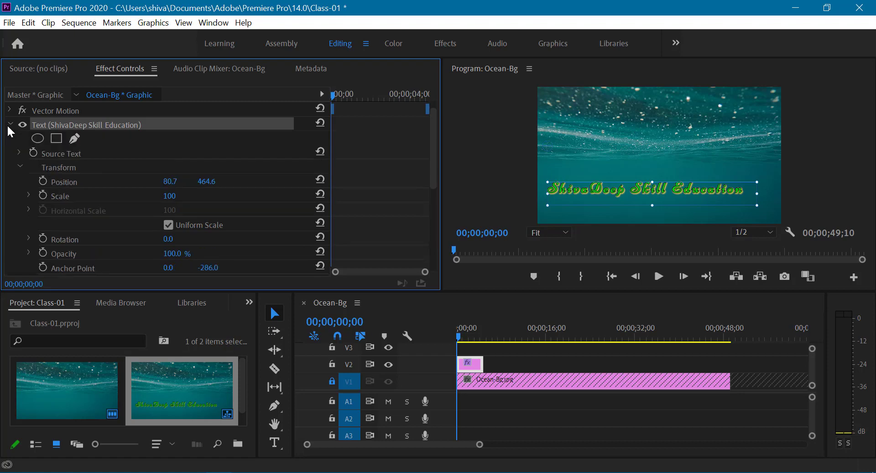
pyautogui.click(13, 123)
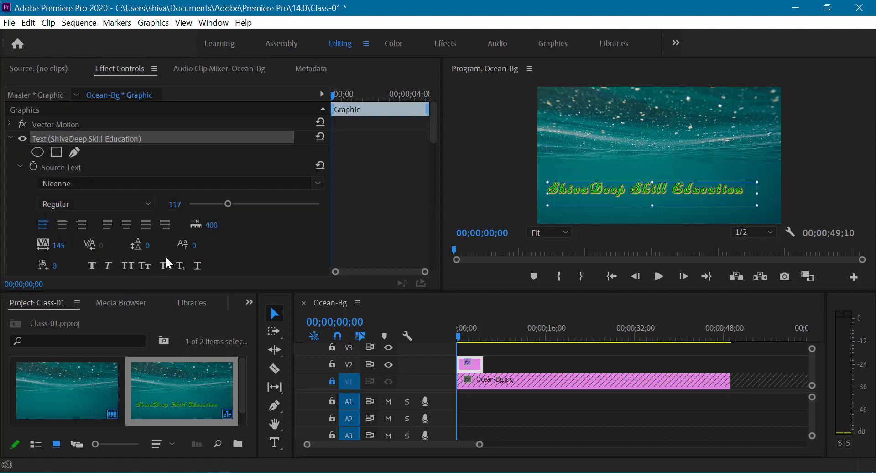
pyautogui.scroll(-2, 92, 248)
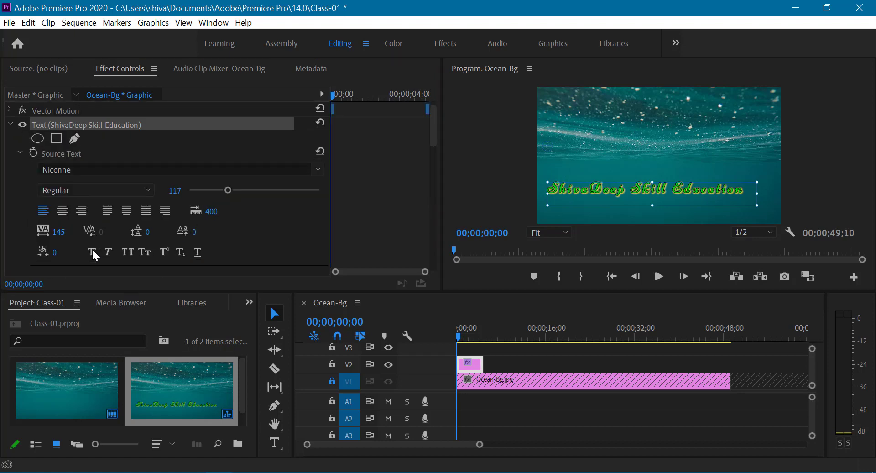
pyautogui.scroll(-2, 91, 248)
# Change the title's fill colour to white FFFFFF.
pyautogui.scroll(-1, 104, 246)
pyautogui.click(72, 217)
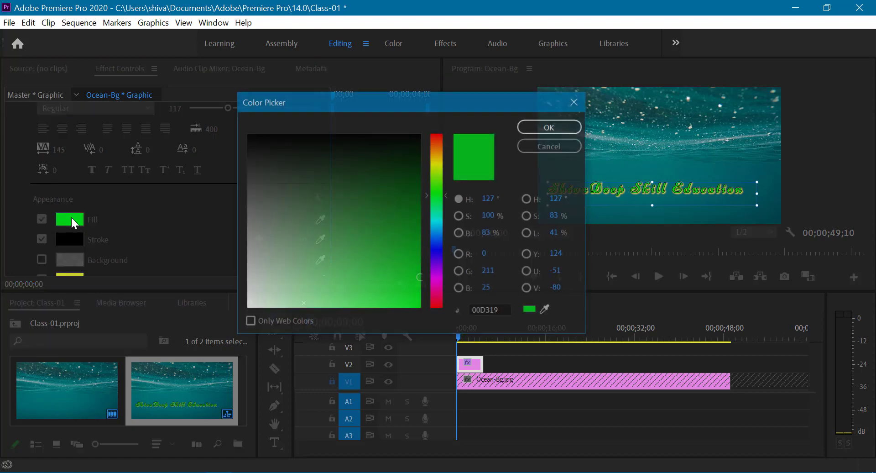
pyautogui.moveTo(312, 231); pyautogui.dragTo(210, 338)
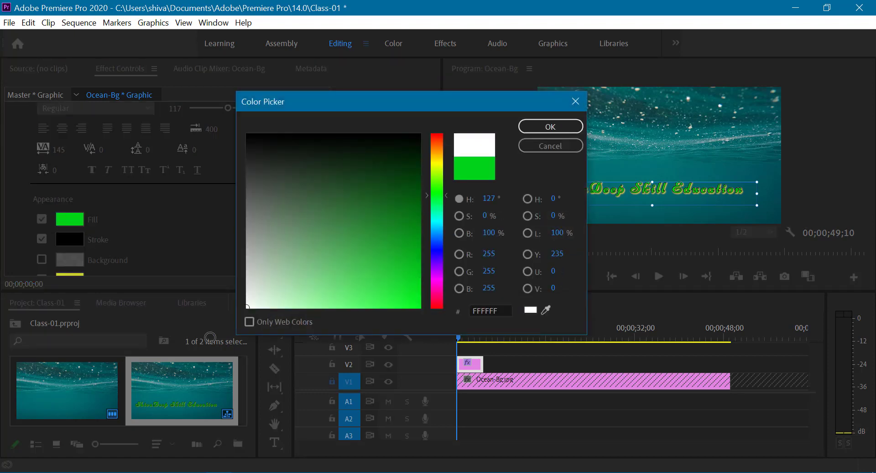
pyautogui.click(535, 127)
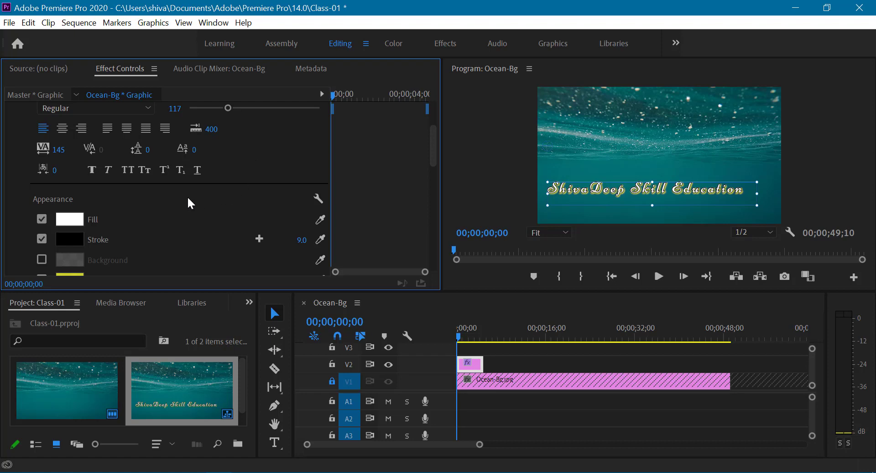
# Turn on Faux Bold, switch off the yellow Shadow, and collapse Source Text.
pyautogui.click(91, 171)
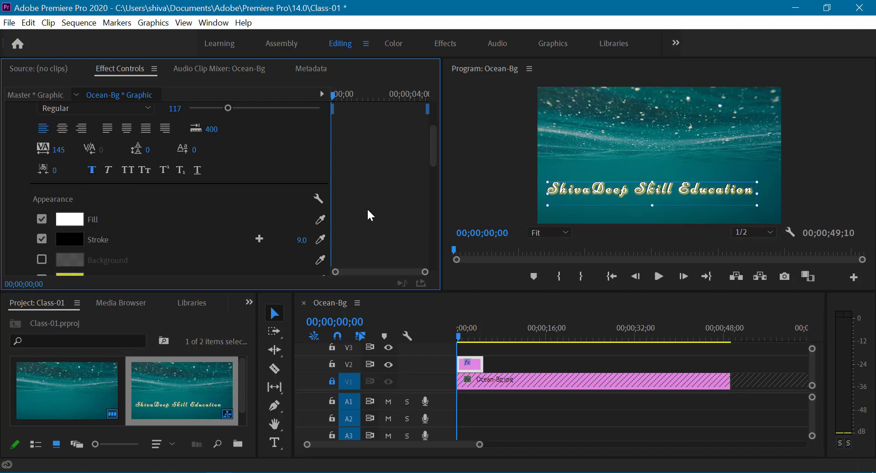
pyautogui.scroll(-1, 136, 212)
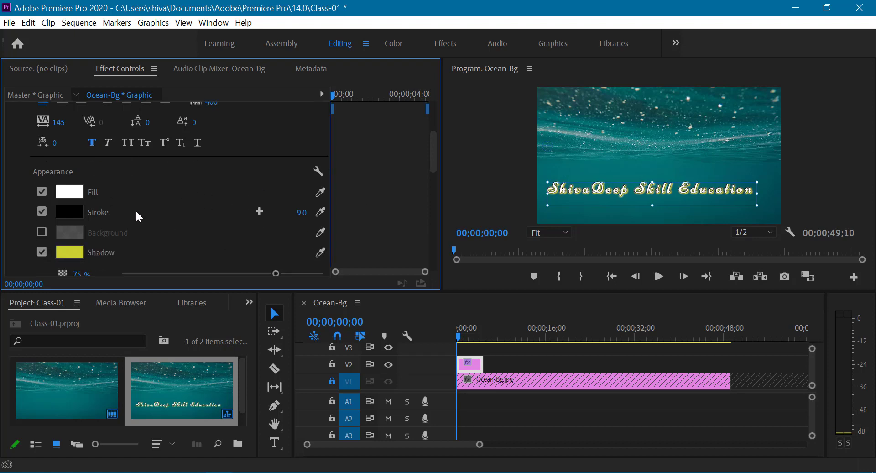
pyautogui.click(40, 253)
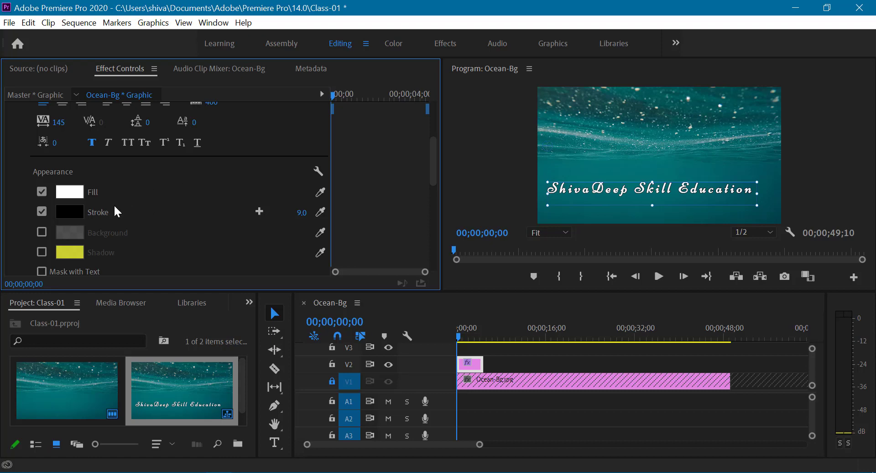
pyautogui.scroll(3, 155, 198)
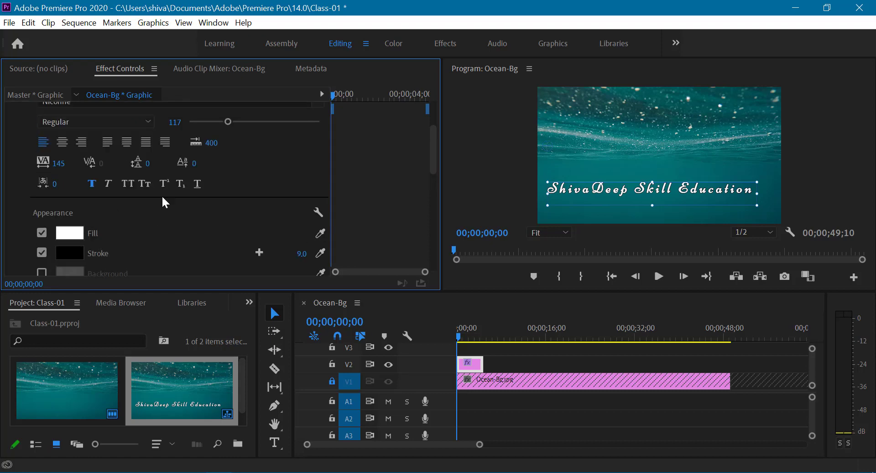
pyautogui.scroll(2, 162, 201)
pyautogui.click(20, 152)
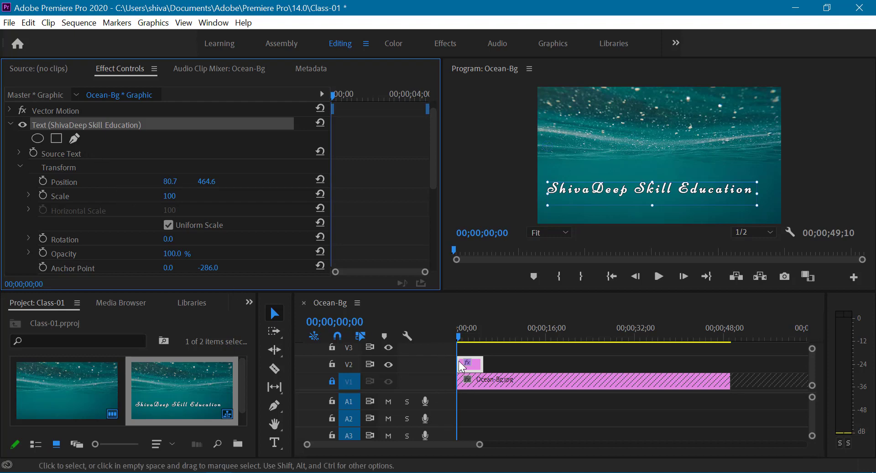
# Extend the V2 title clip, preview it, and set a Position keyframe at 00;00;00;00.
pyautogui.moveTo(482, 364); pyautogui.dragTo(528, 364)
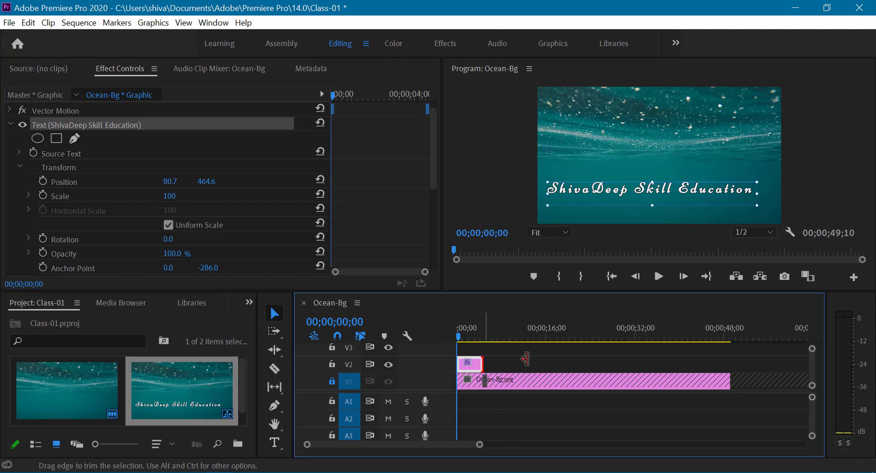
pyautogui.press('space')
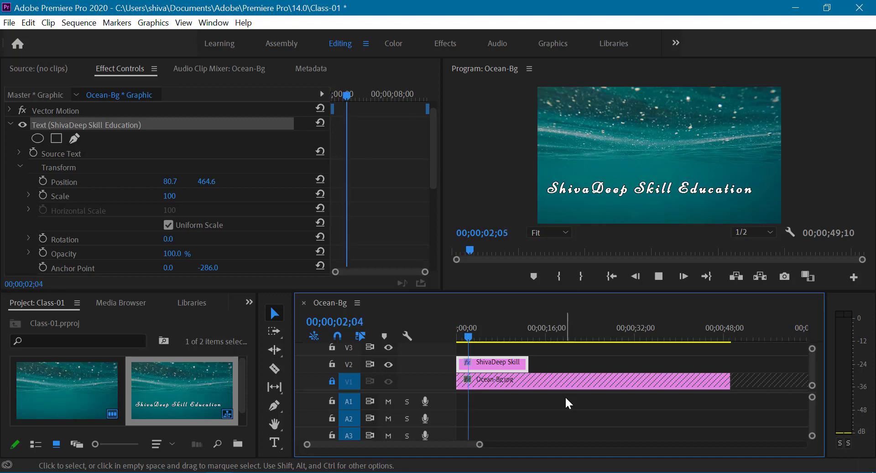
pyautogui.press('space')
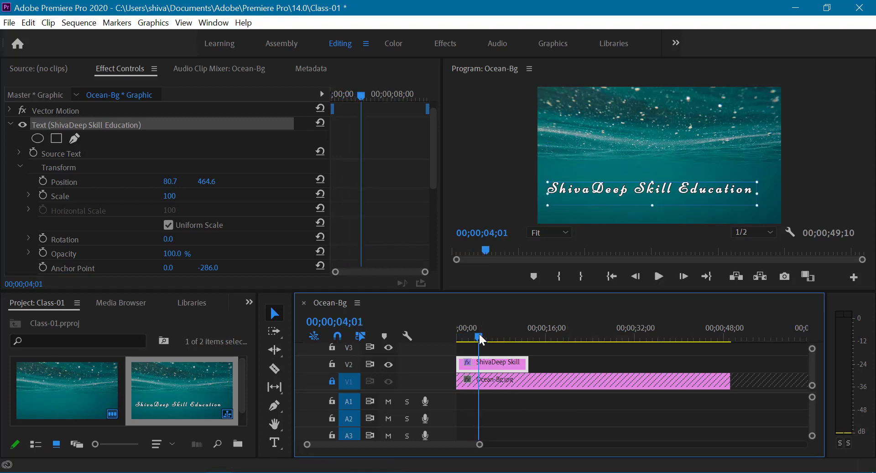
pyautogui.moveTo(478, 333); pyautogui.dragTo(456, 346)
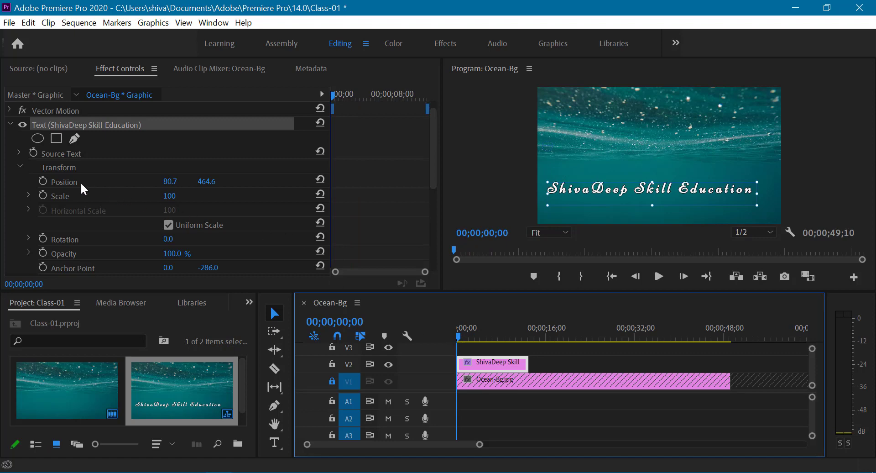
pyautogui.click(43, 180)
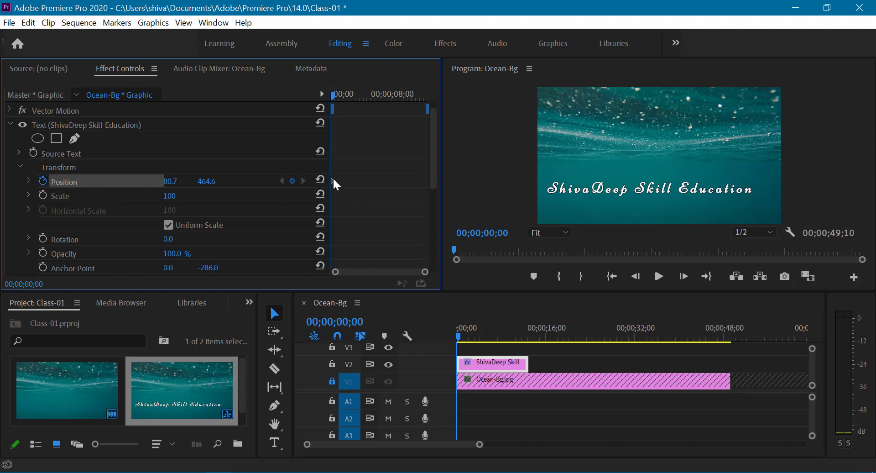
# Move the Effect Controls playhead to 00;00;02;03.
pyautogui.click(338, 96)
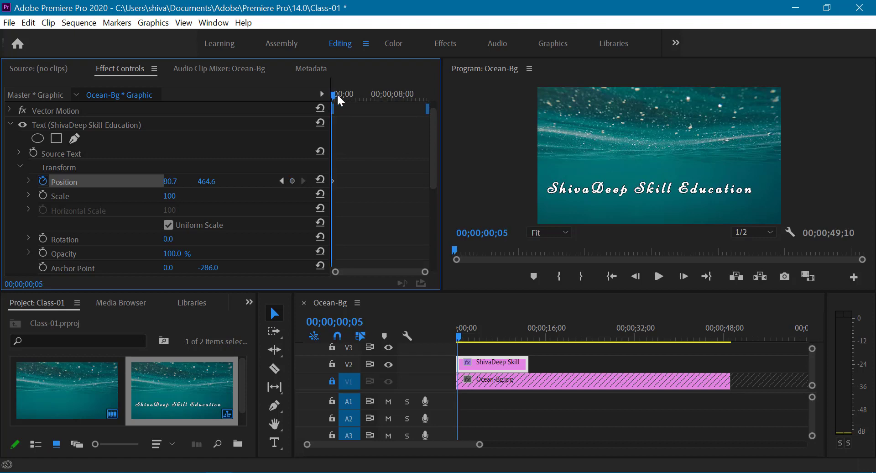
pyautogui.moveTo(337, 96); pyautogui.dragTo(357, 102)
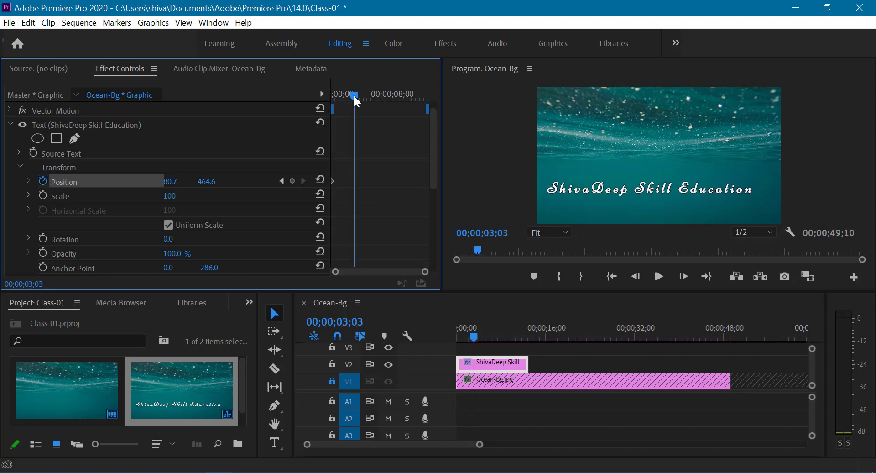
pyautogui.moveTo(354, 96); pyautogui.dragTo(347, 99)
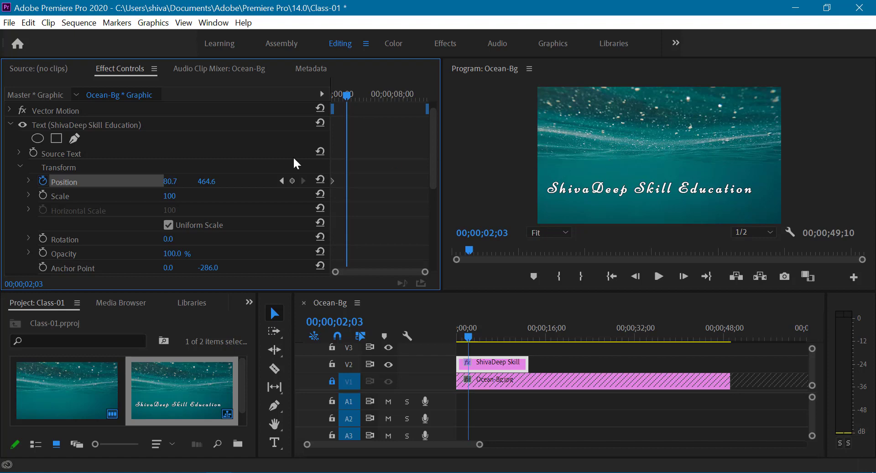
# Keyframe the title's Position Y at 636.6 at 00;00;02;03.
pyautogui.click(207, 181)
pyautogui.write('511.6')
pyautogui.press('Return')
pyautogui.moveTo(206, 182); pyautogui.dragTo(263, 181)
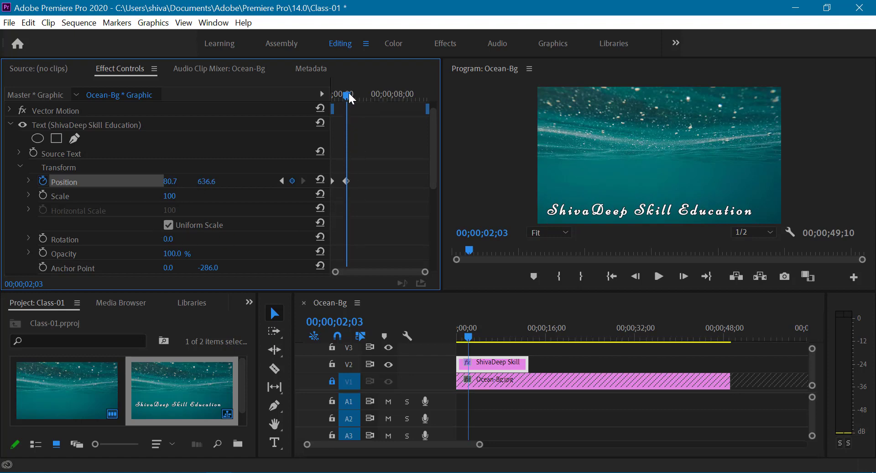
# Raise the title to Y 509.6 at 00;00;05;02, then return to 00;00.
pyautogui.moveTo(349, 95); pyautogui.dragTo(371, 92)
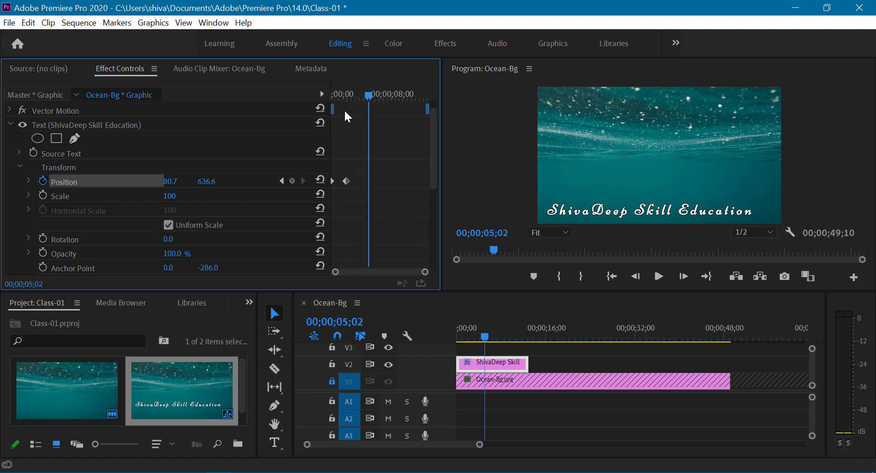
pyautogui.moveTo(208, 181); pyautogui.dragTo(150, 181)
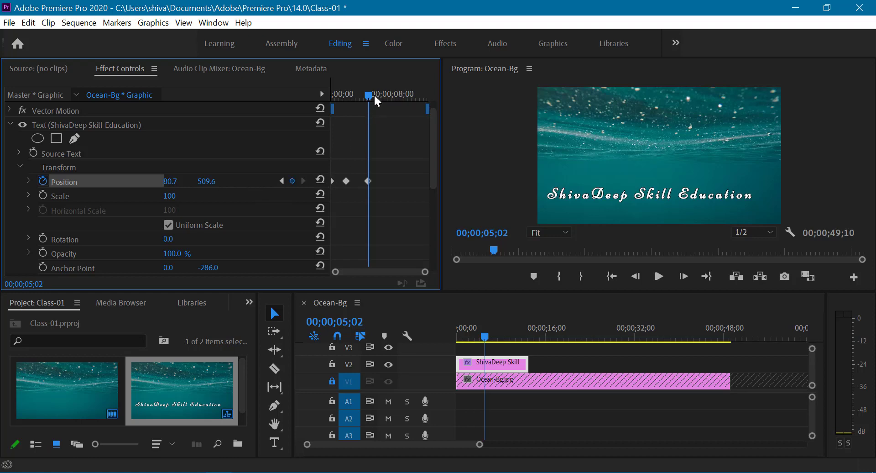
pyautogui.moveTo(366, 94); pyautogui.dragTo(326, 95)
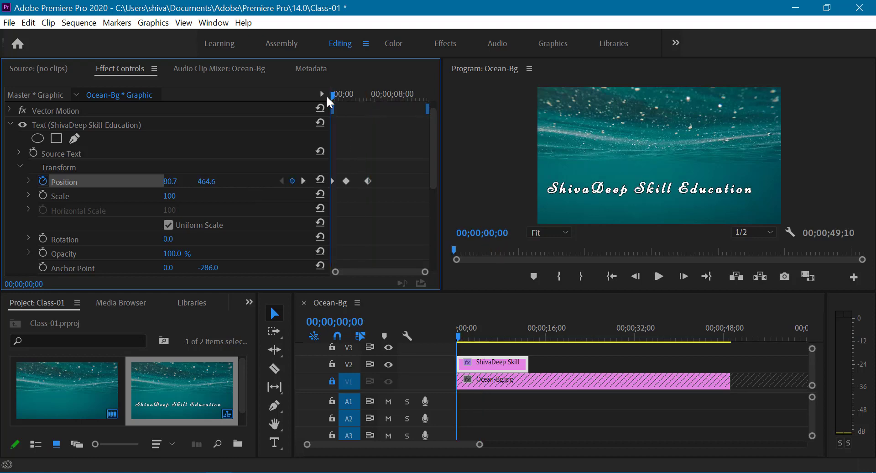
# Set the title's Position Y to 464.6 at 00;00;04;22.
pyautogui.click(207, 181)
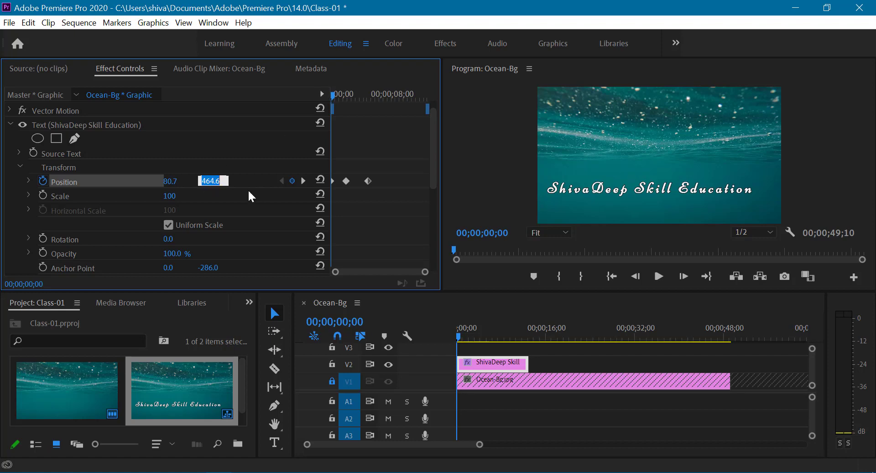
pyautogui.moveTo(335, 94); pyautogui.dragTo(366, 101)
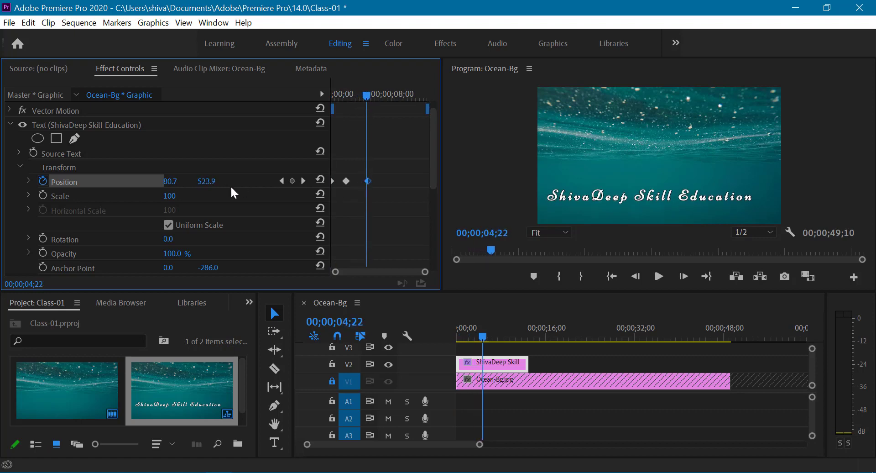
pyautogui.click(208, 181)
pyautogui.write('464.6')
pyautogui.press('Return')
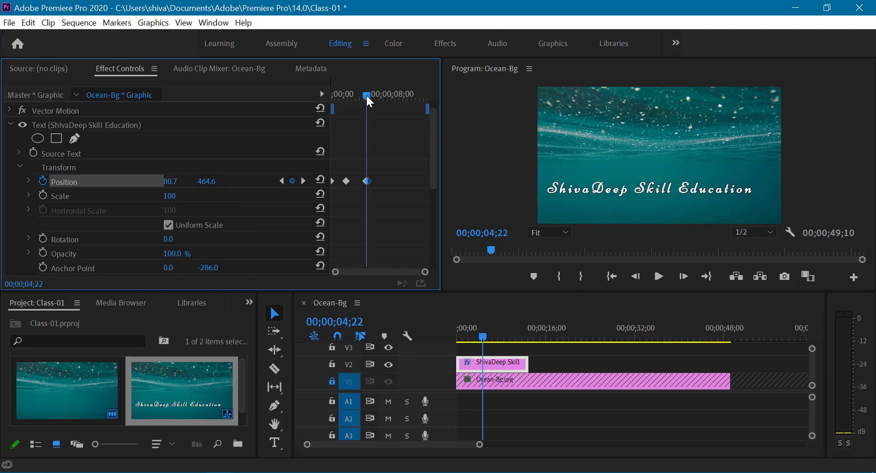
# Delete the extra keyframe, place the remaining one at 00;00;04;22, then move to 00;00;07;05.
pyautogui.moveTo(367, 95); pyautogui.dragTo(388, 95)
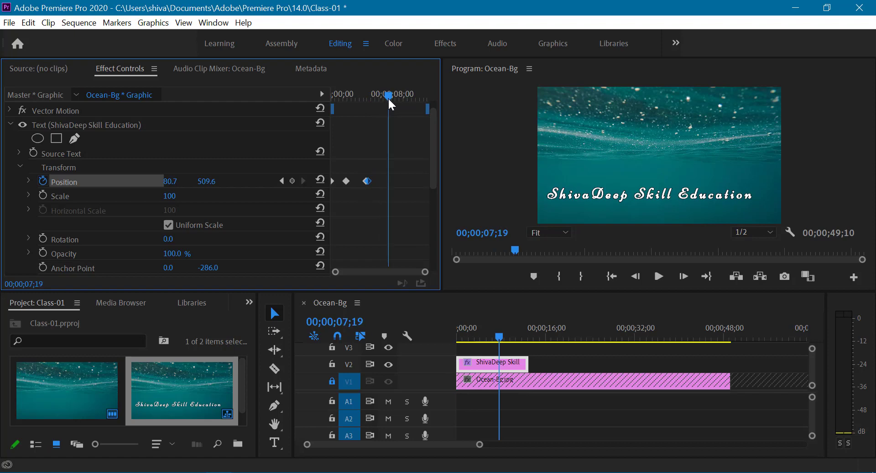
pyautogui.moveTo(367, 181); pyautogui.dragTo(377, 181)
pyautogui.click(366, 179)
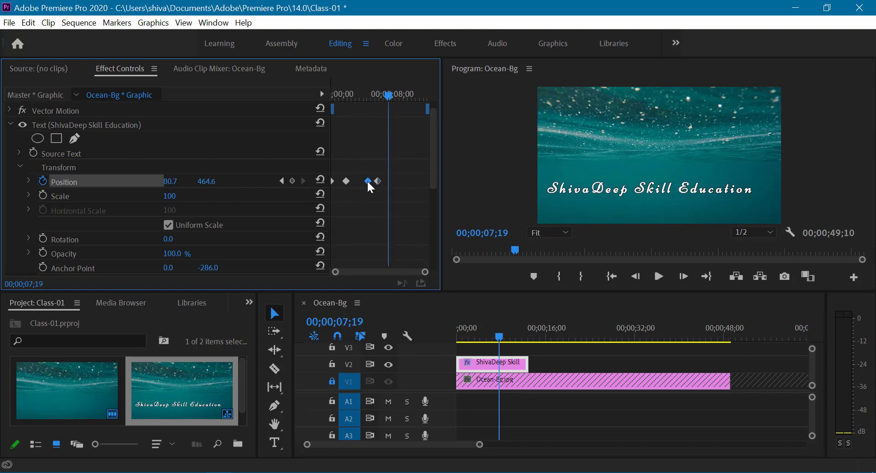
pyautogui.press('Delete')
pyautogui.click(378, 180)
pyautogui.moveTo(388, 96); pyautogui.dragTo(366, 103)
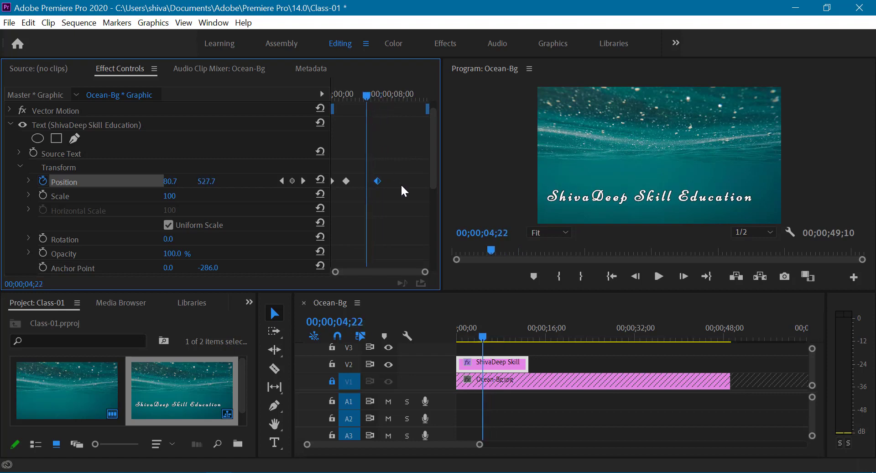
pyautogui.moveTo(379, 181); pyautogui.dragTo(364, 180)
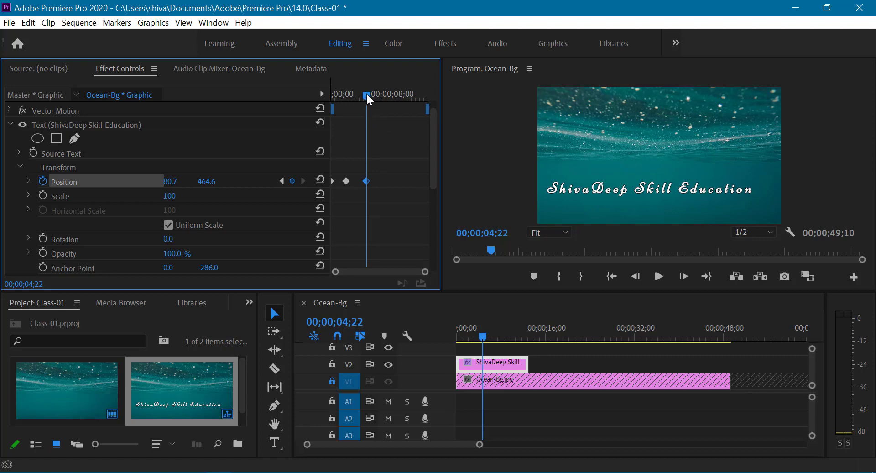
pyautogui.moveTo(367, 94); pyautogui.dragTo(384, 96)
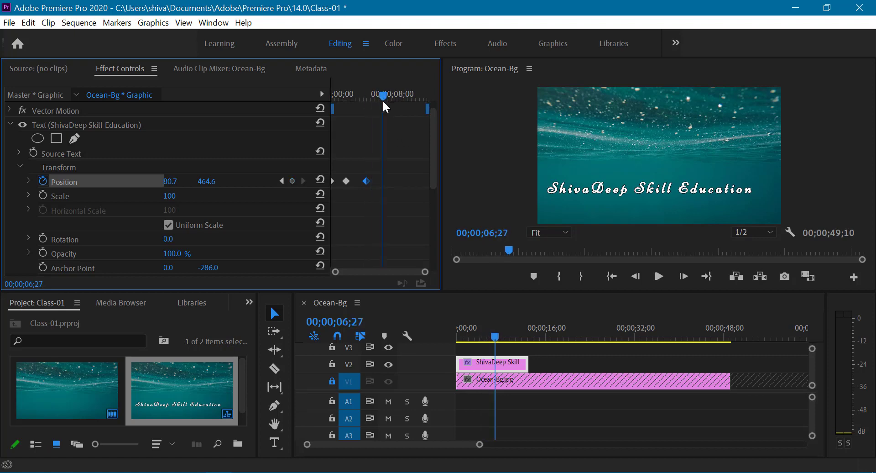
pyautogui.moveTo(383, 102); pyautogui.dragTo(385, 102)
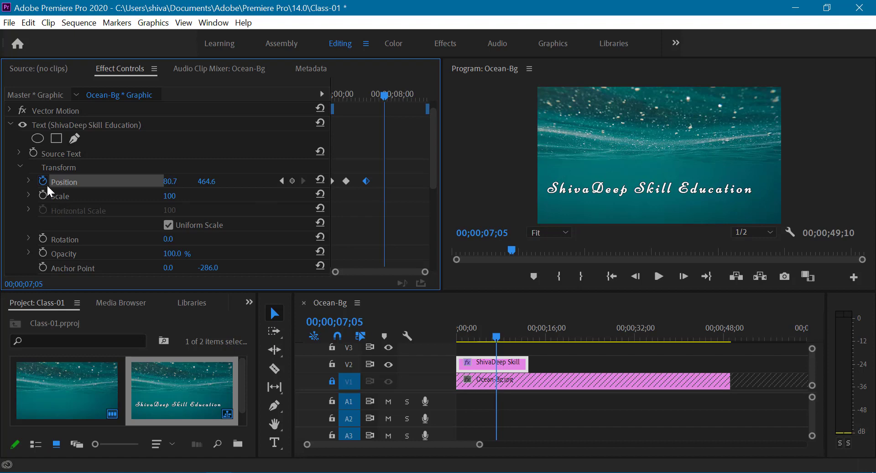
# Add a hold keyframe at 00;00;07;05 and raise the title to Y 129.6 at 00;00;10;13.
pyautogui.click(292, 180)
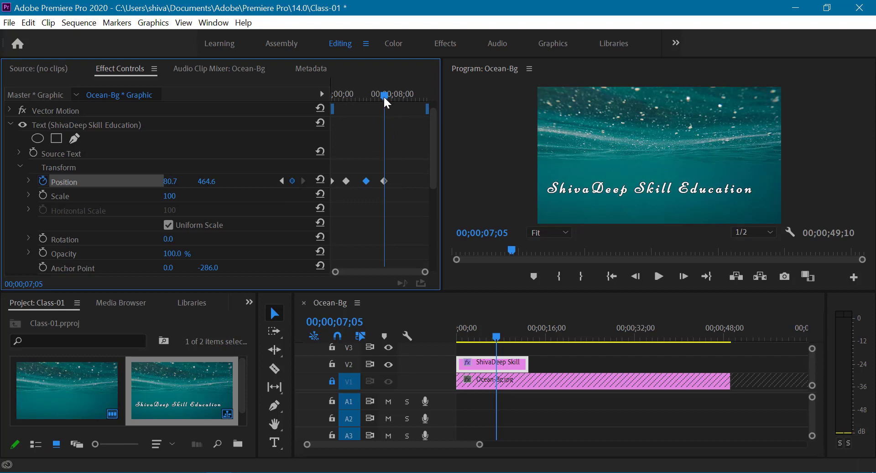
pyautogui.moveTo(384, 94); pyautogui.dragTo(409, 95)
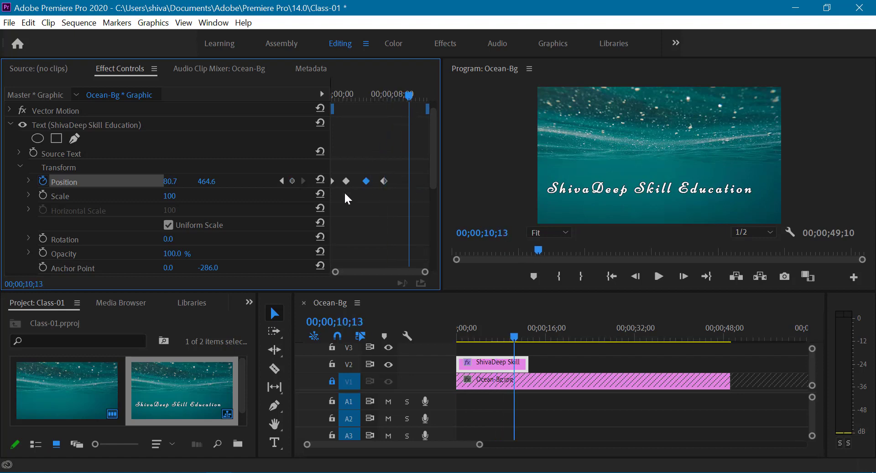
pyautogui.click(207, 181)
pyautogui.write('521.6')
pyautogui.press('Return')
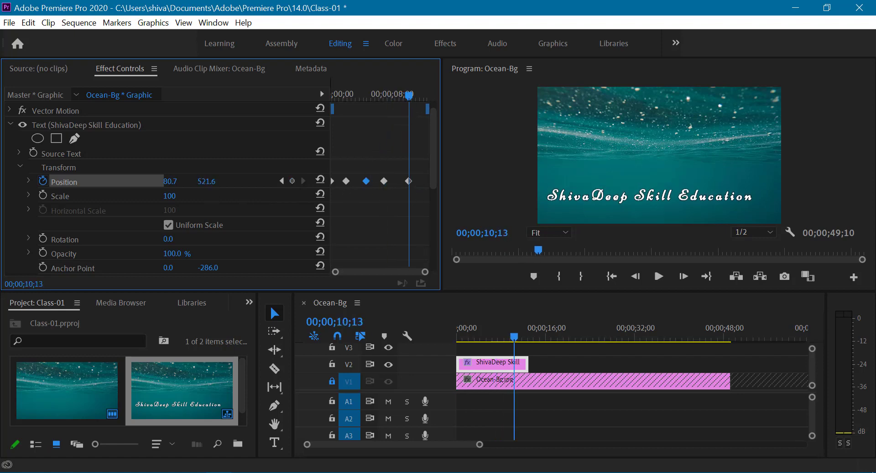
pyautogui.moveTo(207, 181); pyautogui.dragTo(176, 181)
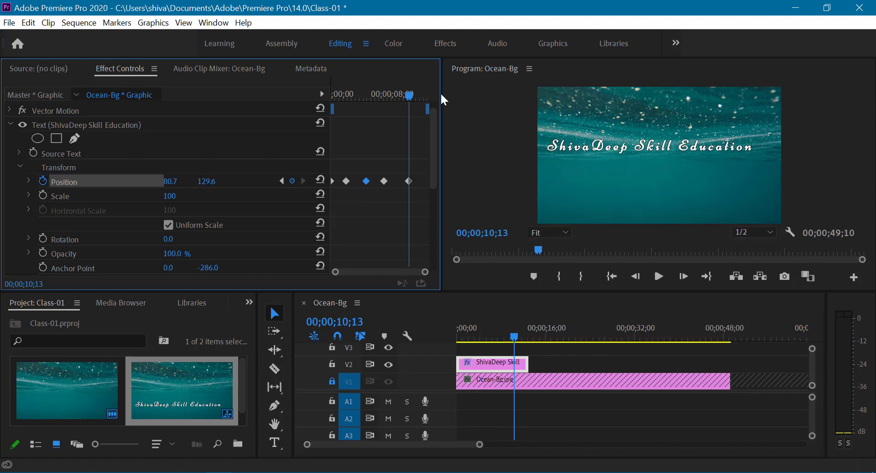
# Return the title to Y 464.6 at 00;00;12;24, then go back to the sequence start.
pyautogui.moveTo(409, 94); pyautogui.dragTo(427, 97)
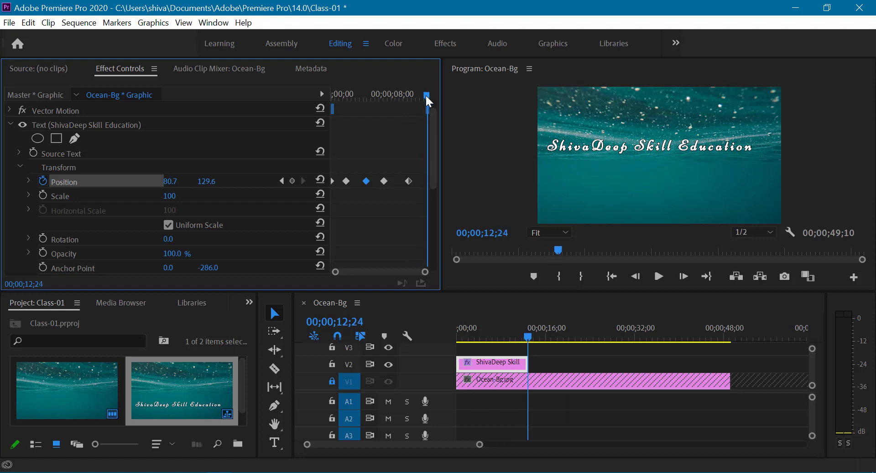
pyautogui.click(207, 180)
pyautogui.write('464.6')
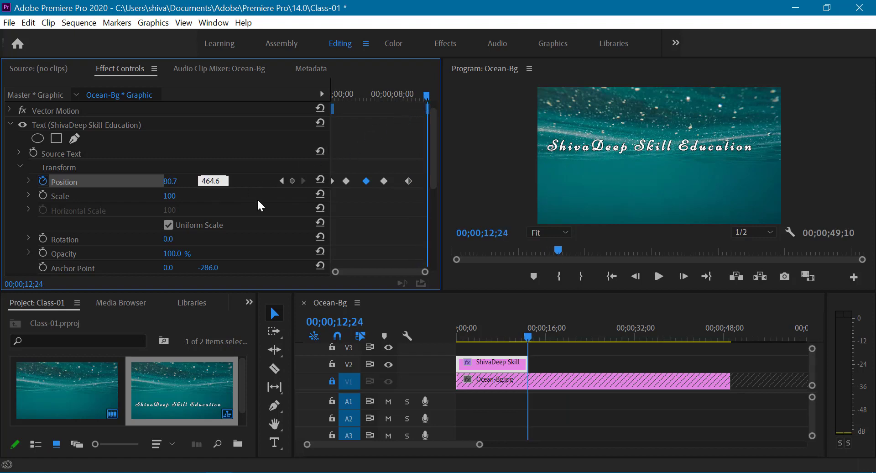
pyautogui.press('Return')
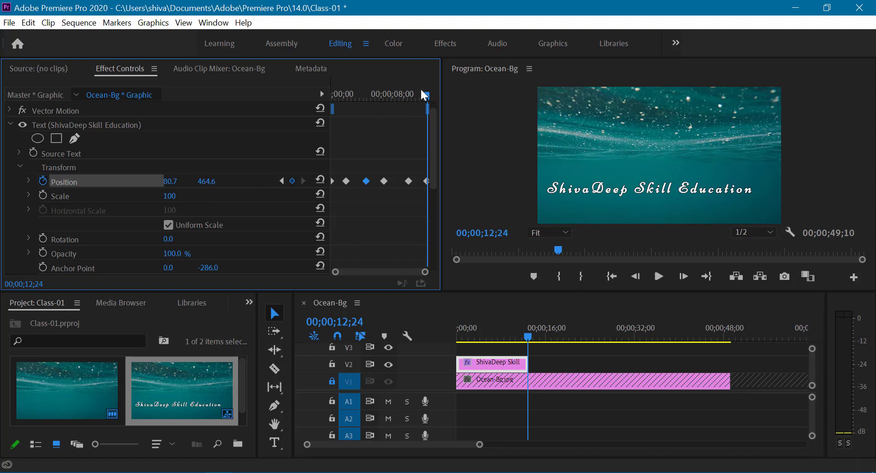
pyautogui.moveTo(426, 97); pyautogui.dragTo(319, 105)
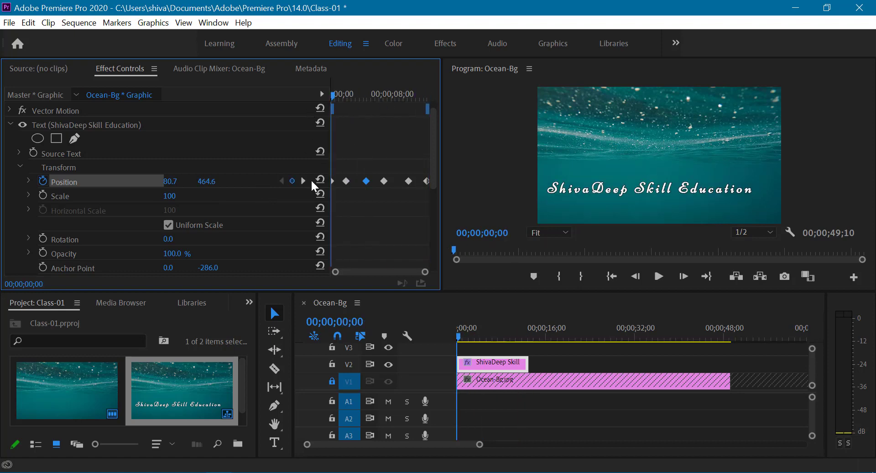
# Play the title's sliding animation and stop the preview.
pyautogui.press('space')
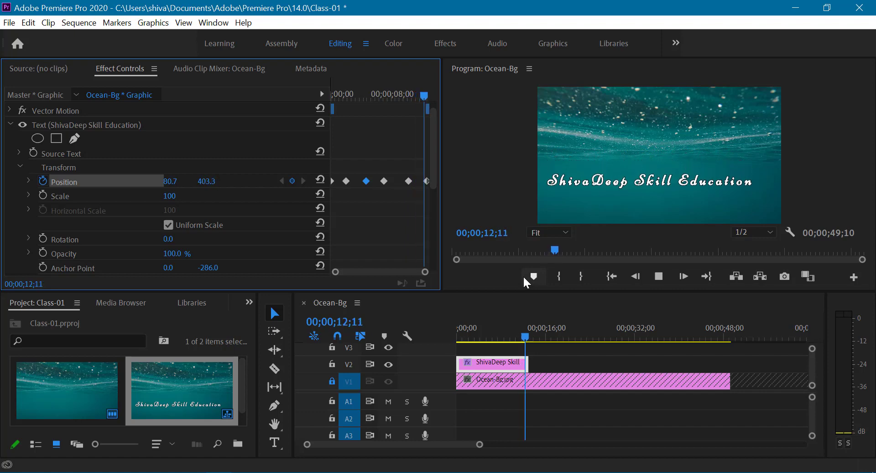
pyautogui.press('space')
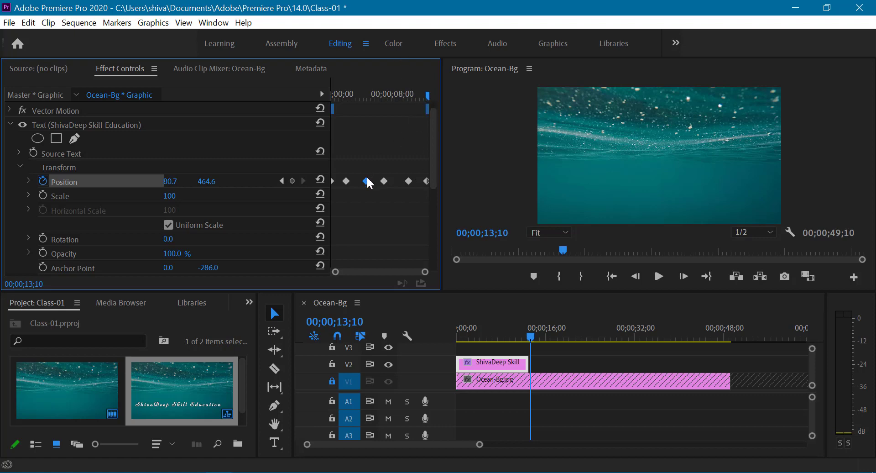
# Land on the 00;00;04;22 keyframe, nudge Scale up, then move to 00;00;07;05.
pyautogui.click(364, 97)
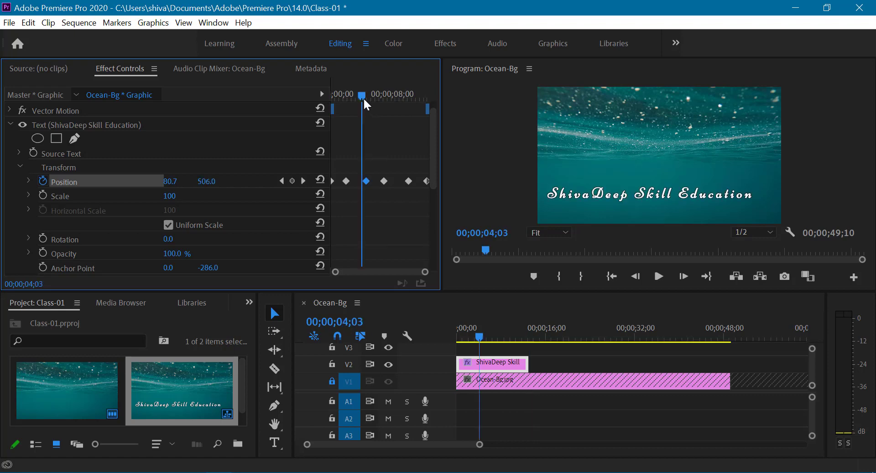
pyautogui.click(366, 95)
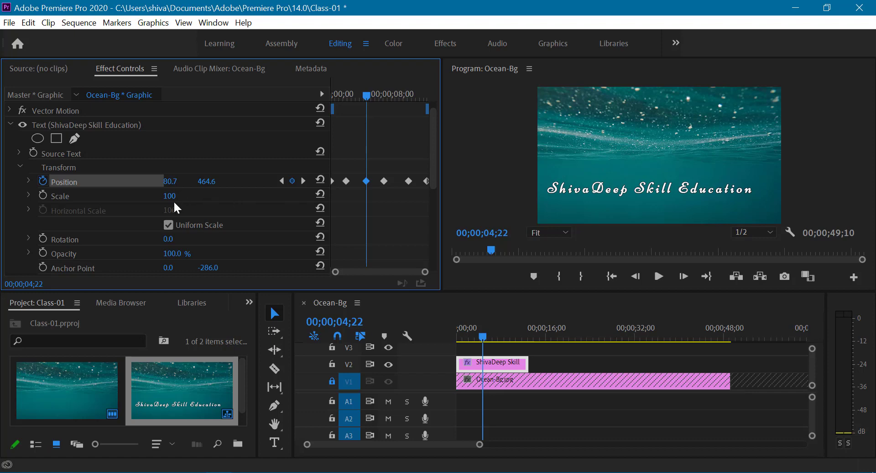
pyautogui.moveTo(168, 197); pyautogui.dragTo(175, 197)
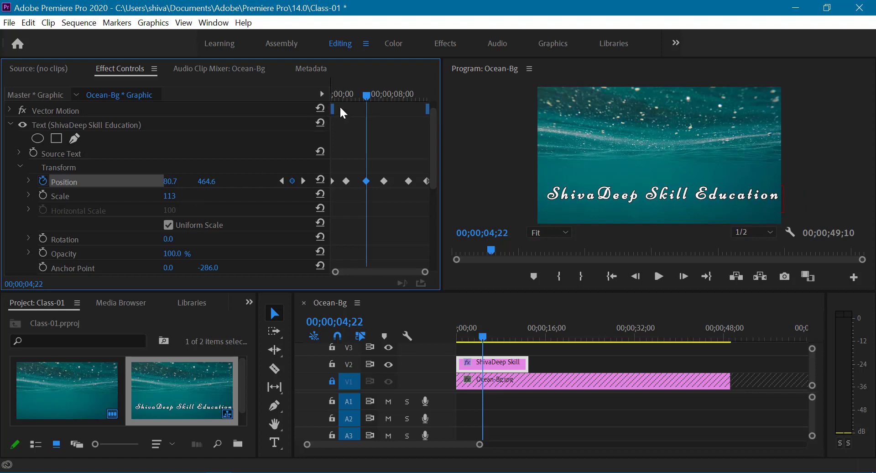
pyautogui.moveTo(365, 91); pyautogui.dragTo(383, 92)
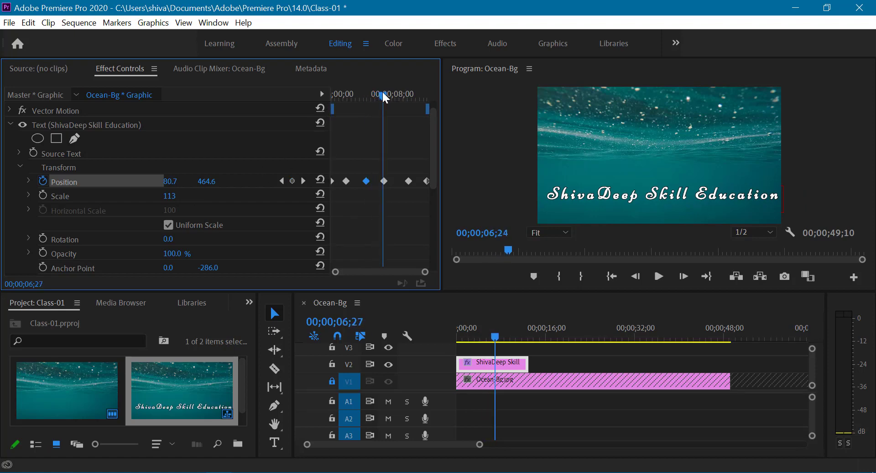
pyautogui.click(385, 179)
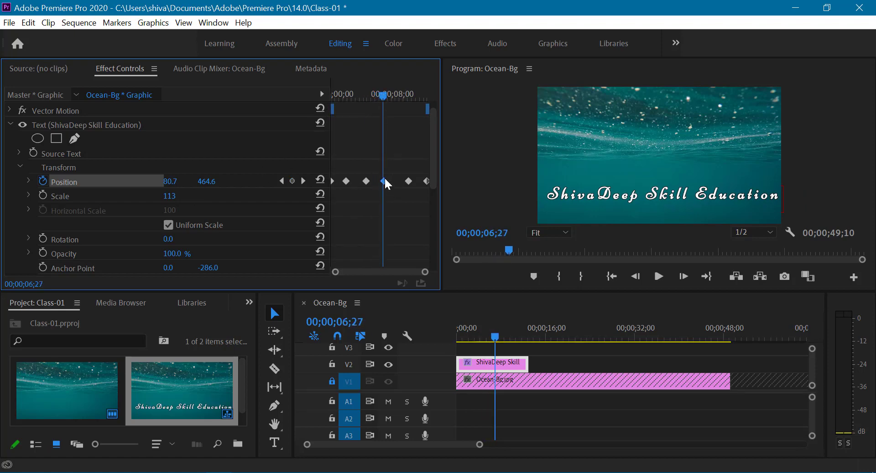
pyautogui.moveTo(384, 97); pyautogui.dragTo(384, 95)
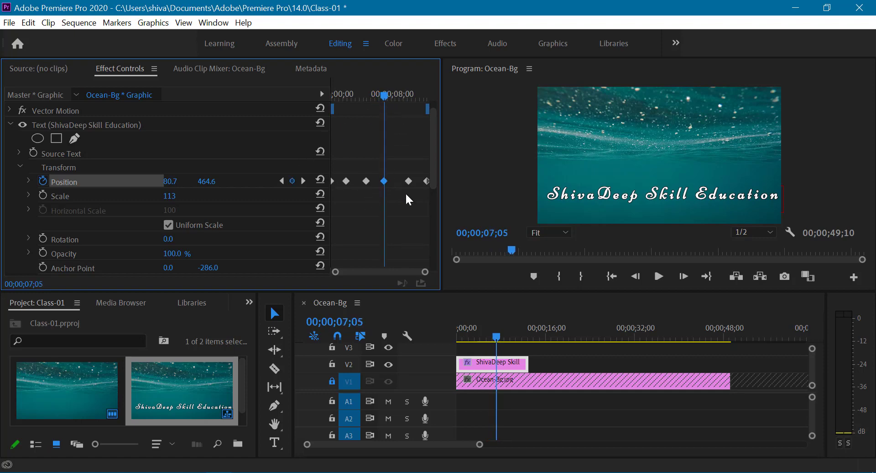
# Set the title's Scale to 100 and return the playhead to 00;00;00;00.
pyautogui.click(171, 196)
pyautogui.write('10')
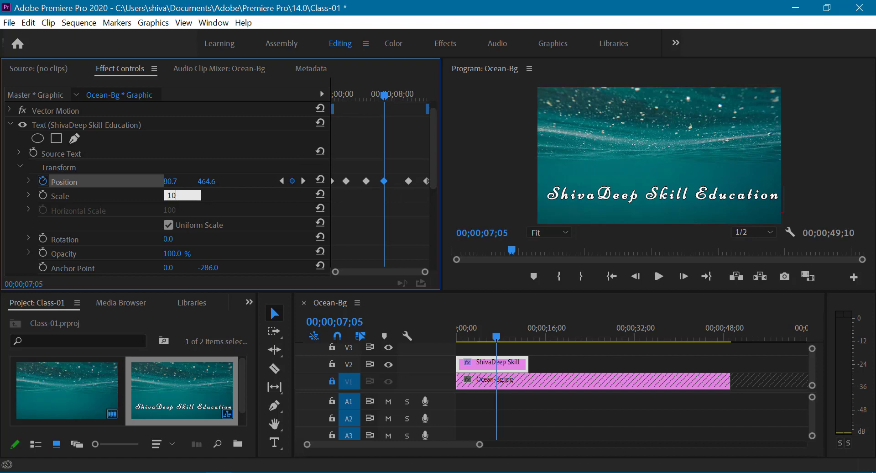
pyautogui.write('0')
pyautogui.press('Return')
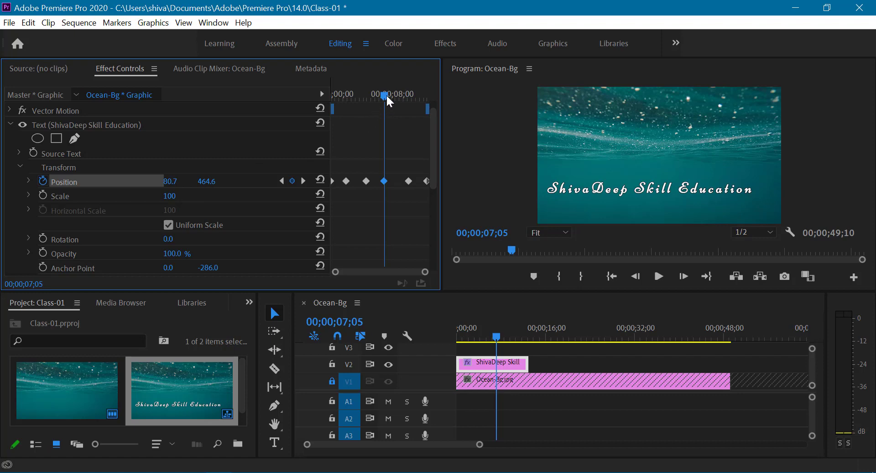
pyautogui.moveTo(386, 95); pyautogui.dragTo(331, 108)
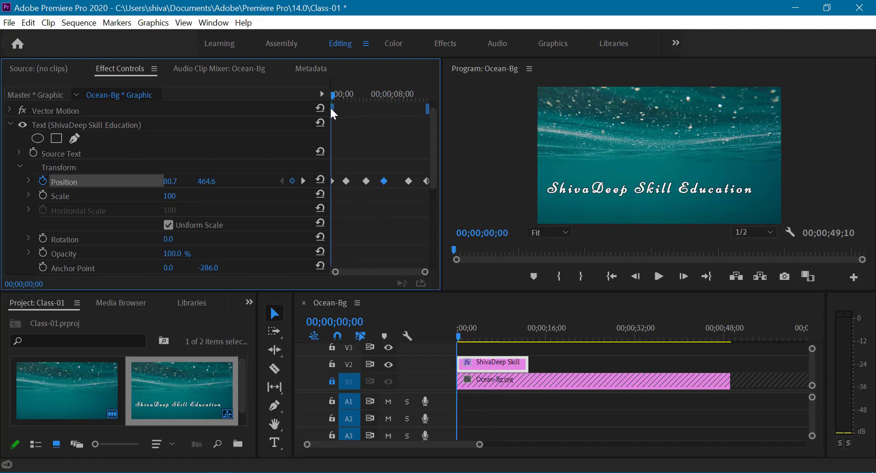
# Preview the Scale-100 title animation, then jump to the 00;00;04;22 Position keyframe.
pyautogui.press('space')
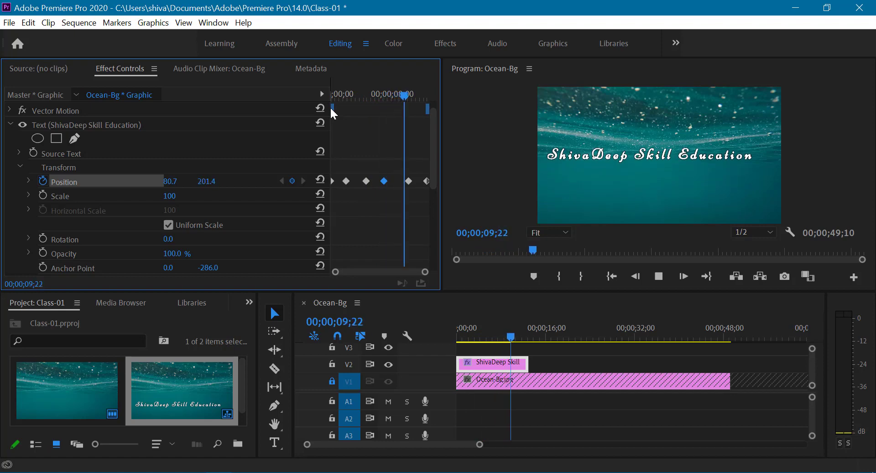
pyautogui.press('space')
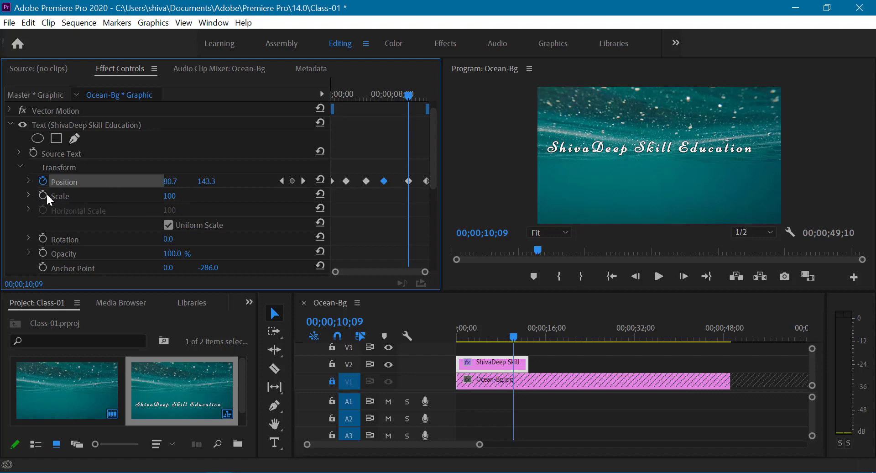
pyautogui.moveTo(411, 95); pyautogui.dragTo(348, 142)
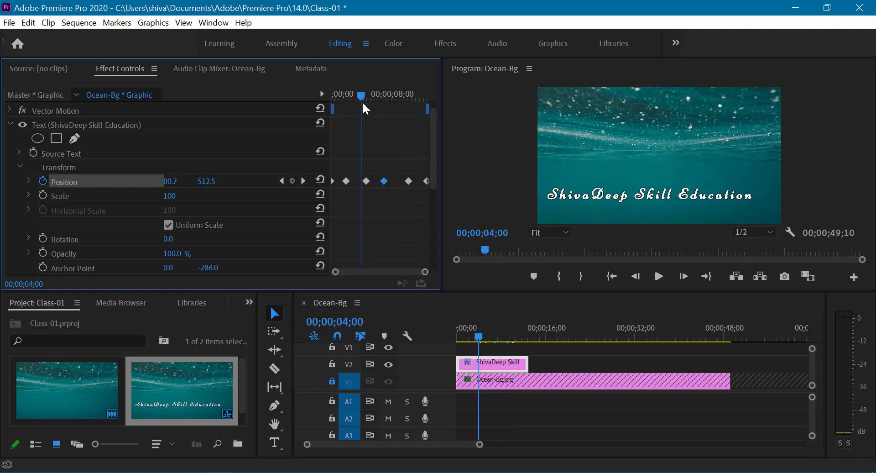
pyautogui.click(365, 181)
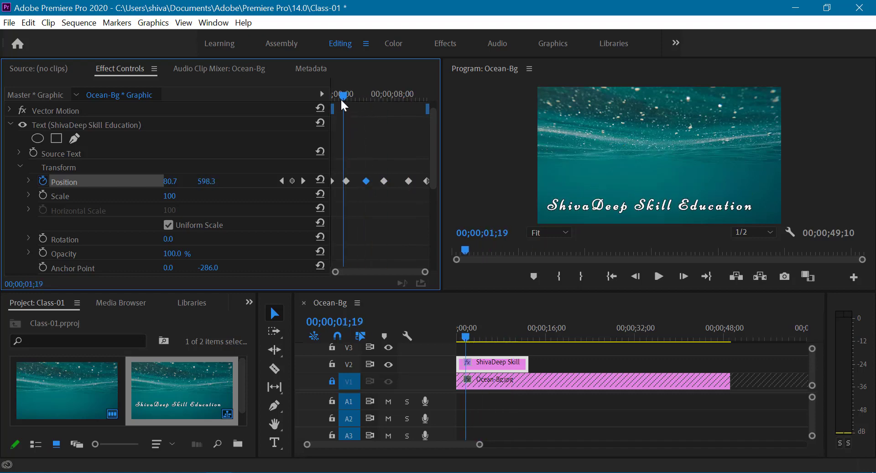
pyautogui.moveTo(342, 97); pyautogui.dragTo(365, 98)
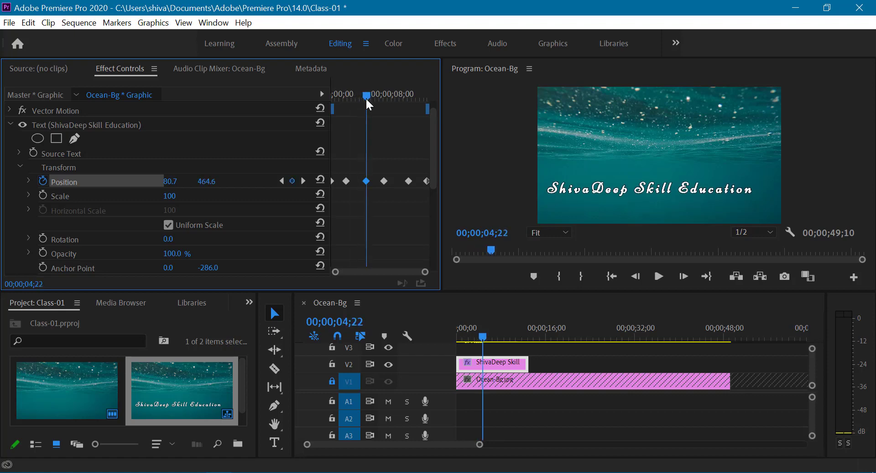
# Keyframe the title's Scale at 100 at 4;22, 113 at 7;02, and back to 100 at 10;08.
pyautogui.click(43, 194)
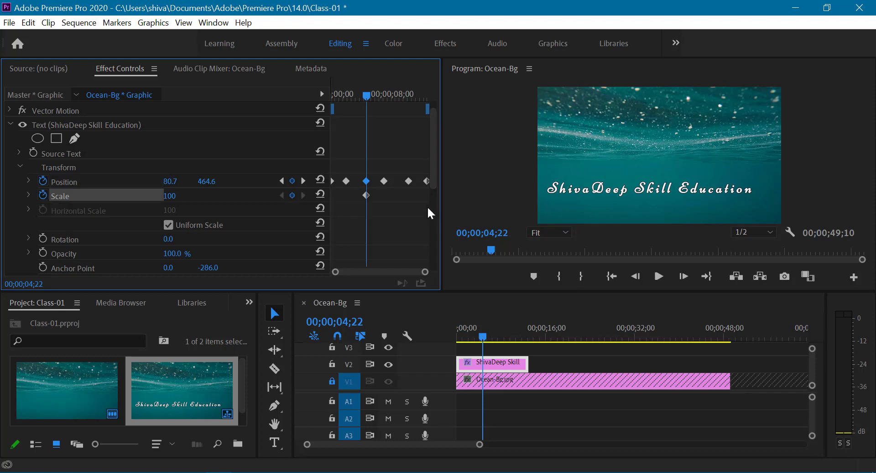
pyautogui.moveTo(365, 100); pyautogui.dragTo(384, 98)
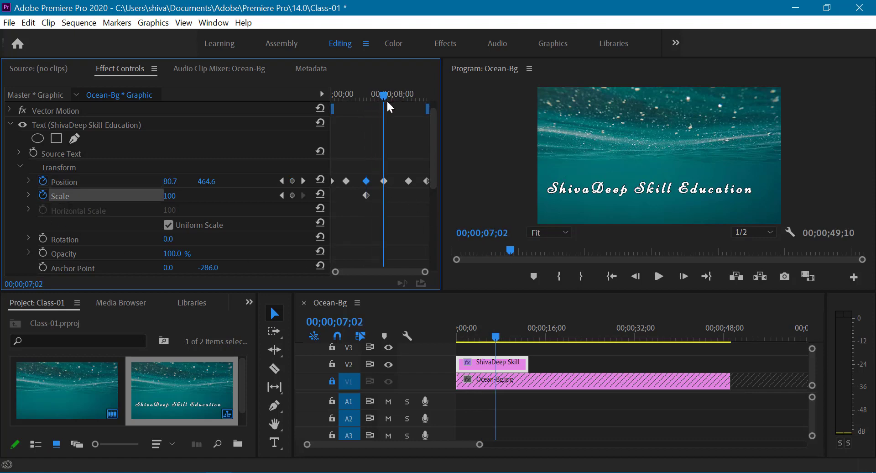
pyautogui.click(384, 181)
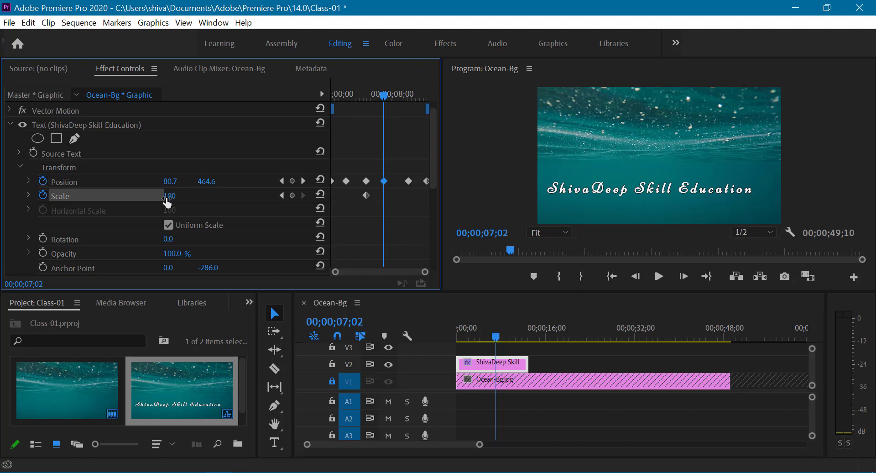
pyautogui.moveTo(167, 203); pyautogui.dragTo(173, 203)
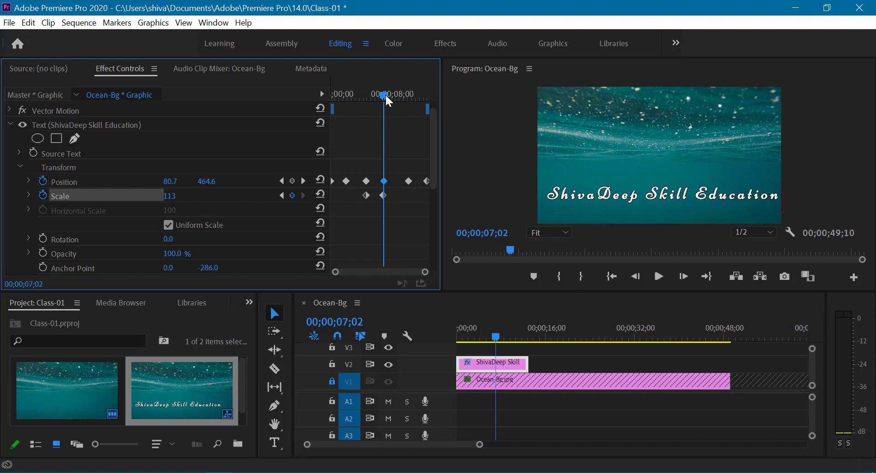
pyautogui.moveTo(386, 95); pyautogui.dragTo(410, 99)
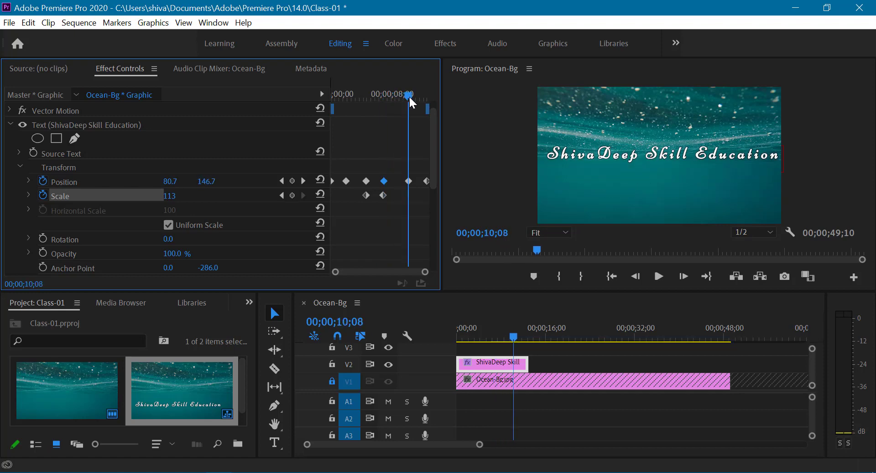
pyautogui.click(410, 182)
pyautogui.click(169, 195)
pyautogui.write('1')
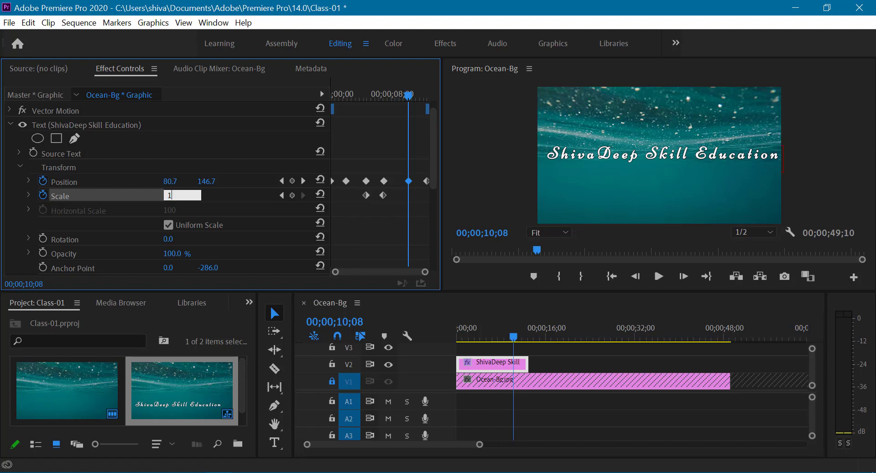
pyautogui.write('00')
pyautogui.press('Return')
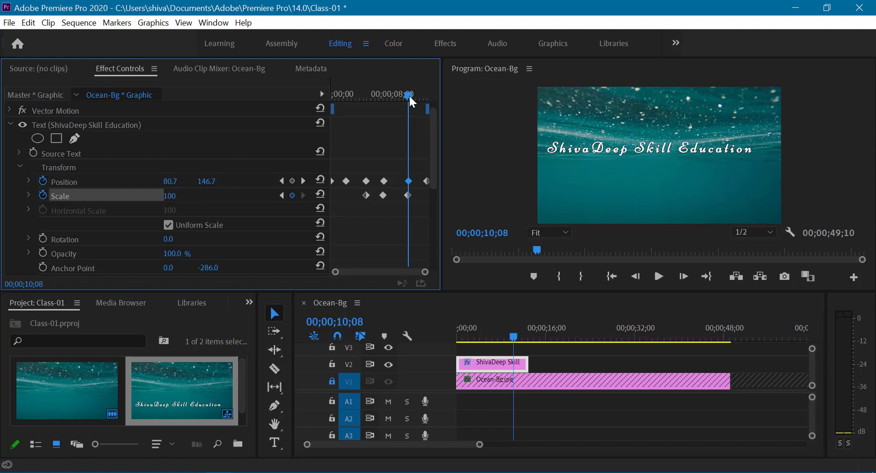
# Play back the scaling title from the start of the sequence.
pyautogui.moveTo(409, 95); pyautogui.dragTo(305, 105)
pyautogui.press('space')
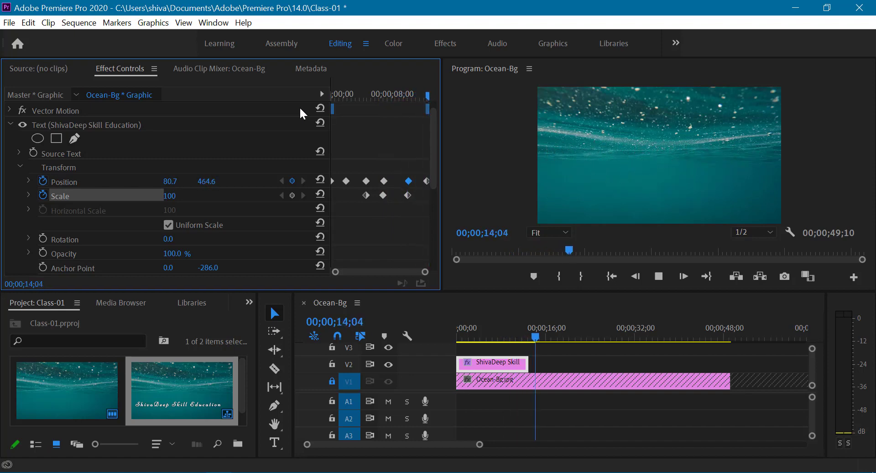
pyautogui.press('space')
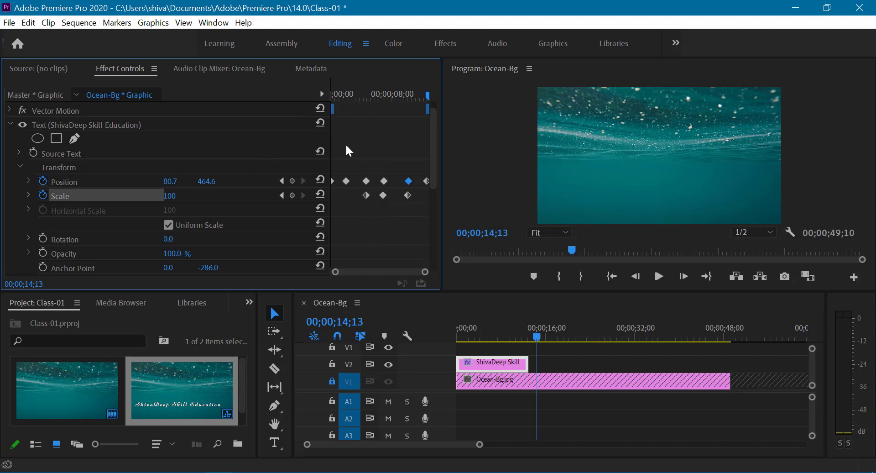
# Delete every Position and Scale keyframe and turn off Scale animation, leaving Scale at 100.
pyautogui.moveTo(338, 142); pyautogui.dragTo(410, 248)
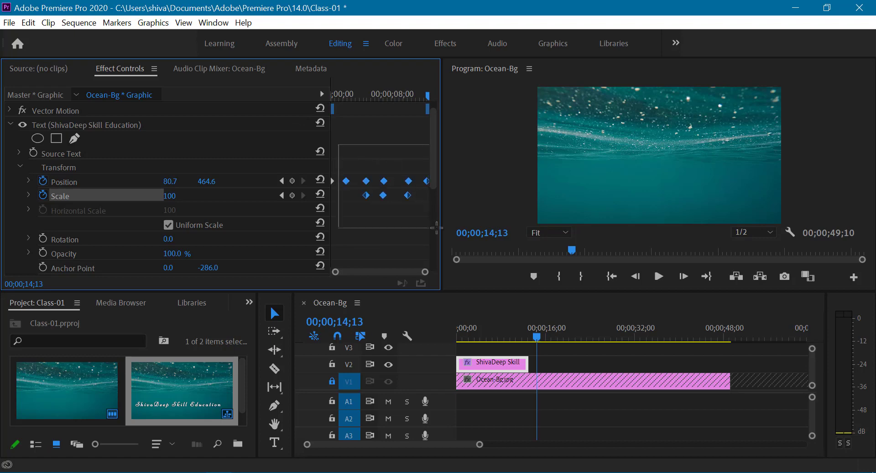
pyautogui.press('Delete')
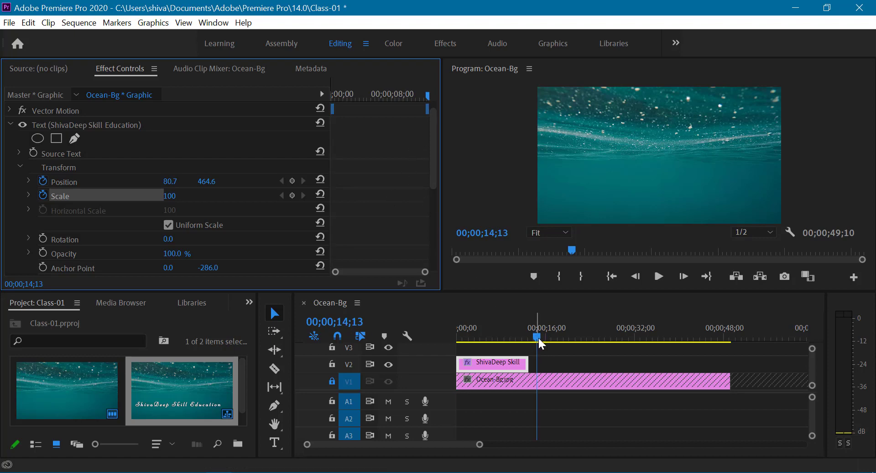
pyautogui.moveTo(538, 336); pyautogui.dragTo(435, 341)
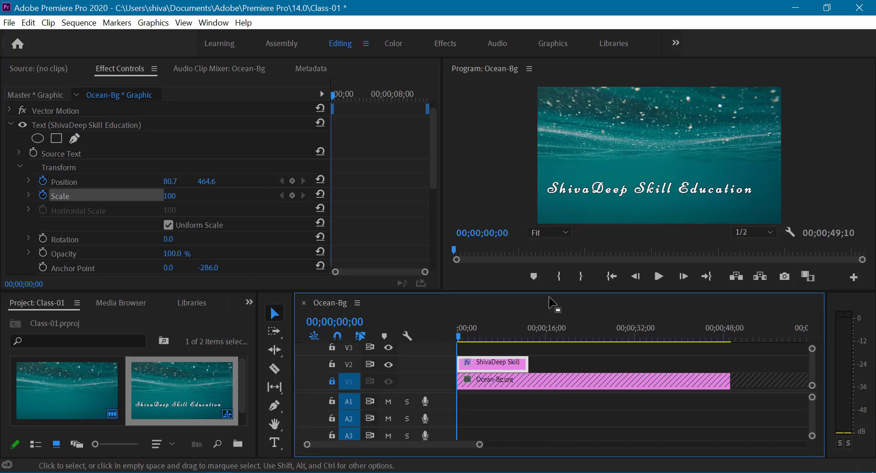
pyautogui.click(42, 195)
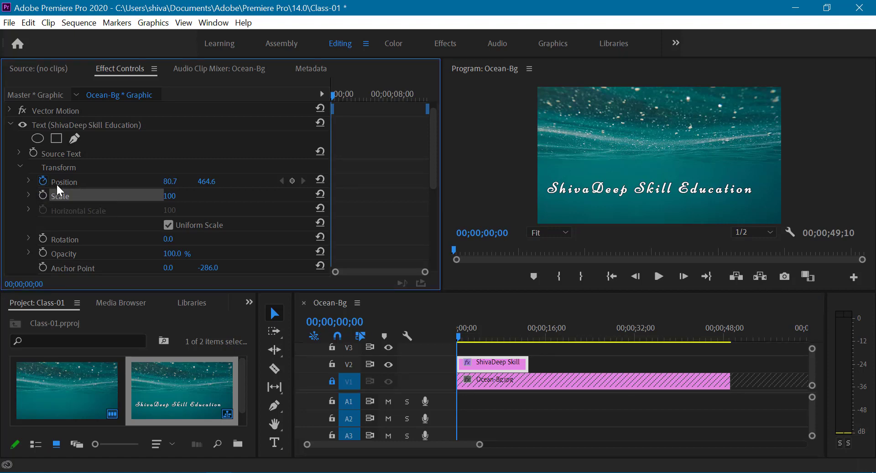
# Try dragging the title off the right edge, then undo so it stays at 80.7, 464.6.
pyautogui.click(587, 191)
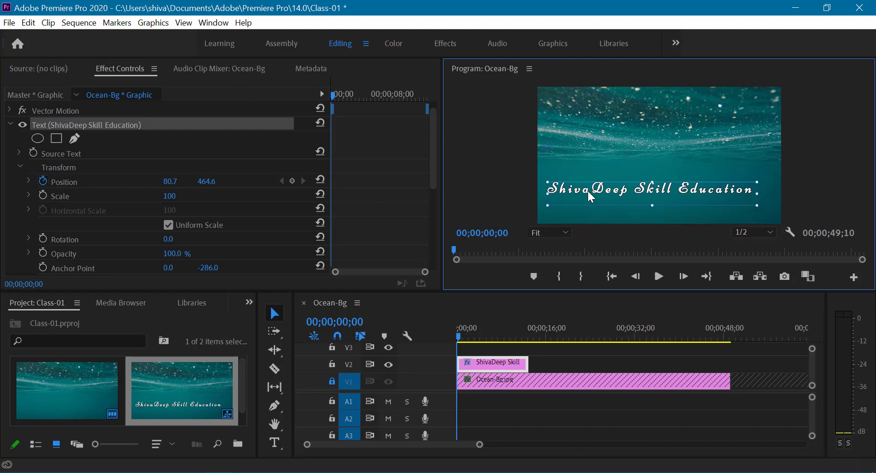
pyautogui.moveTo(588, 192)
pyautogui.mouseDown()
pyautogui.moveTo(795, 200)
pyautogui.moveTo(823, 217)
pyautogui.moveTo(815, 200)
pyautogui.mouseUp()
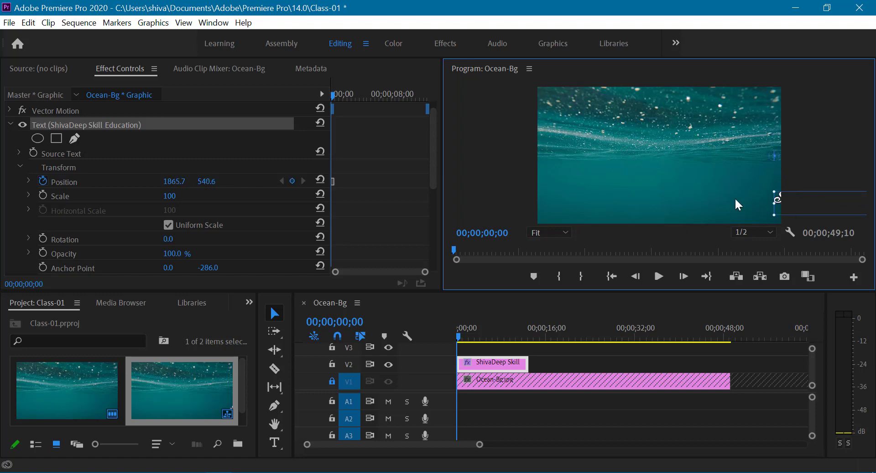
pyautogui.hotkey('ctrl', 'z')
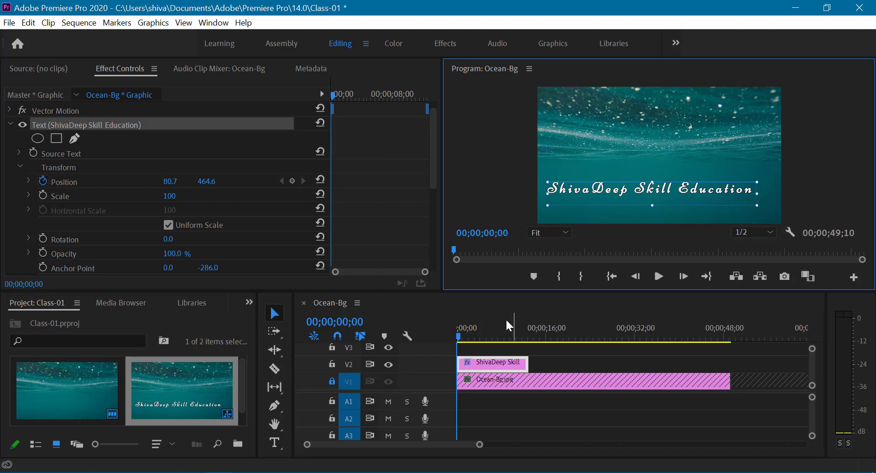
# Keyframe the title's Position from off-right at 1;07 to off-left (-1656.3, 544.7) at 12;16.
pyautogui.moveTo(458, 337); pyautogui.dragTo(467, 338)
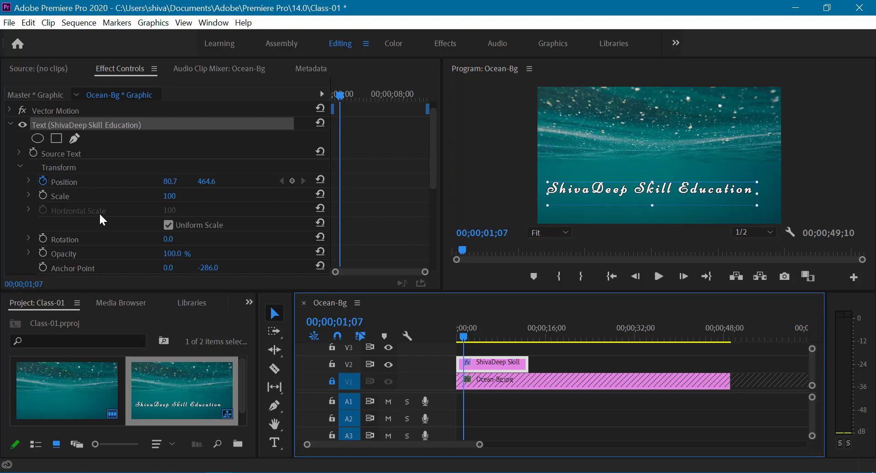
pyautogui.click(43, 182)
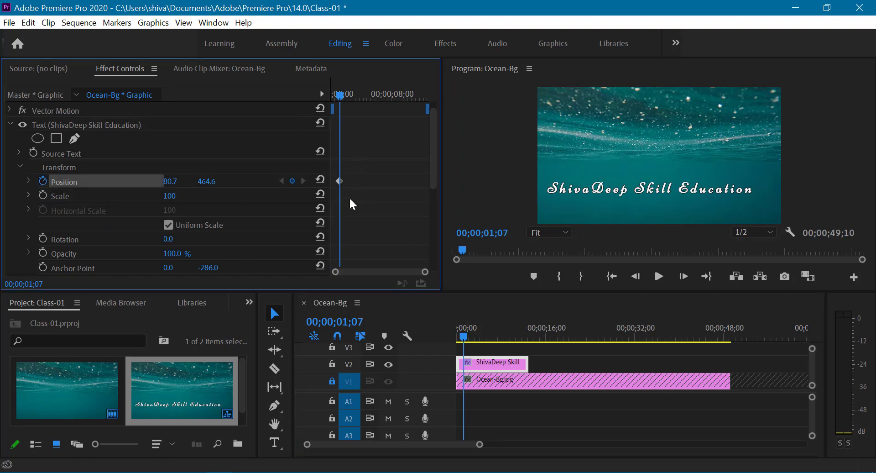
pyautogui.moveTo(607, 189); pyautogui.dragTo(843, 202)
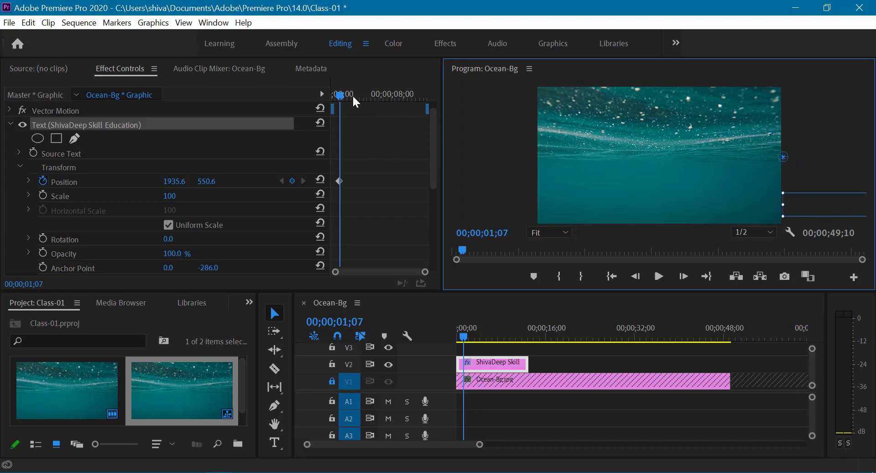
pyautogui.moveTo(341, 93); pyautogui.dragTo(426, 94)
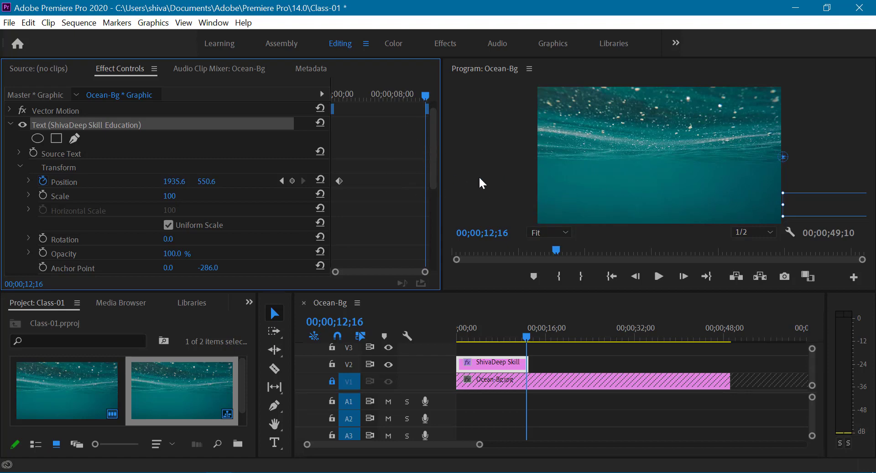
pyautogui.moveTo(798, 203); pyautogui.dragTo(708, 200)
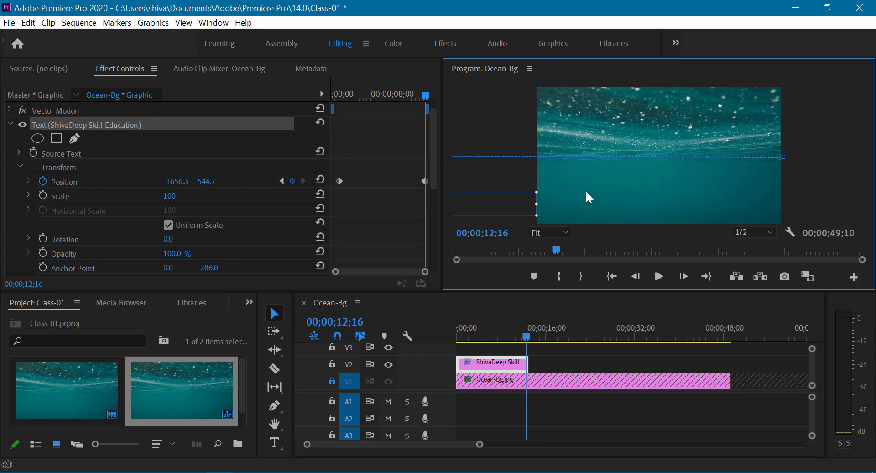
pyautogui.moveTo(426, 95); pyautogui.dragTo(277, 111)
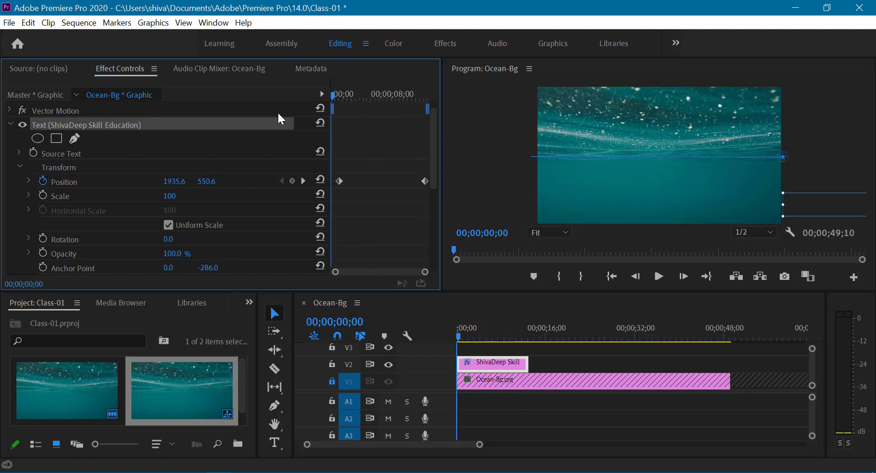
# Preview the sliding title and select the ShivaDeep title clip on V2.
pyautogui.click(553, 417)
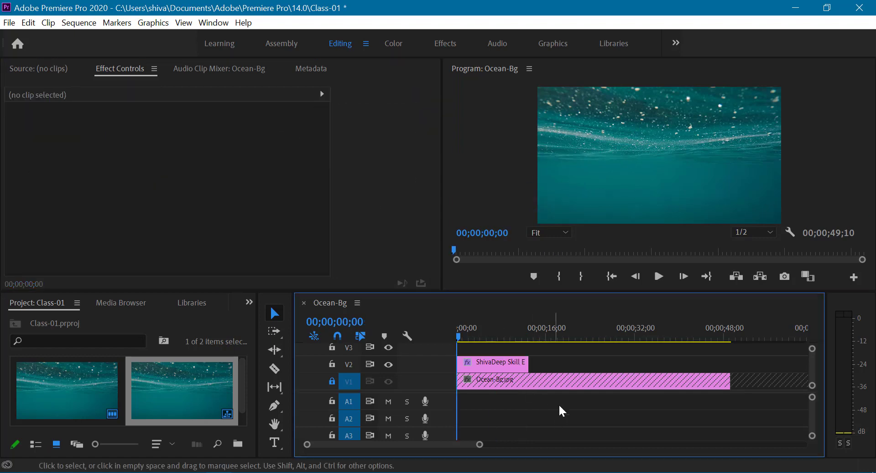
pyautogui.click(674, 180)
pyautogui.press('space')
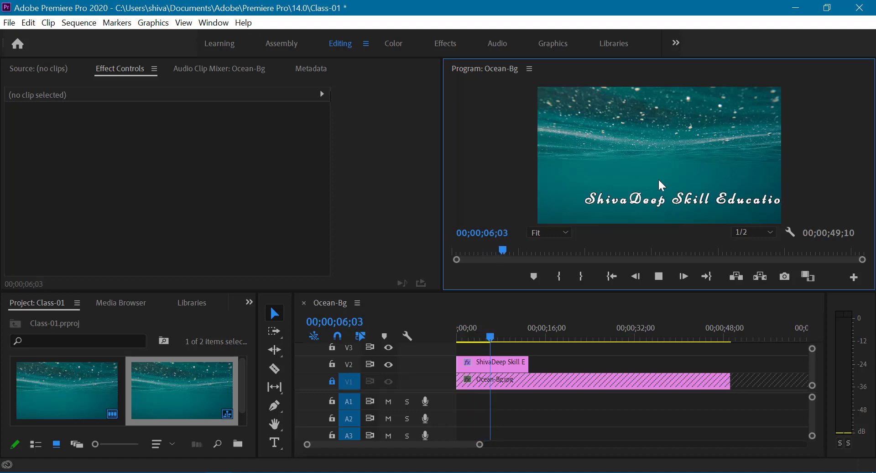
pyautogui.click(122, 70)
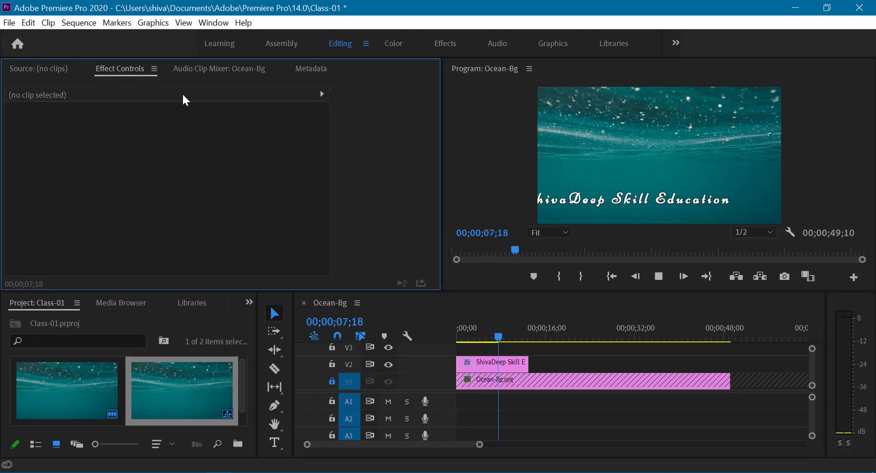
pyautogui.click(478, 360)
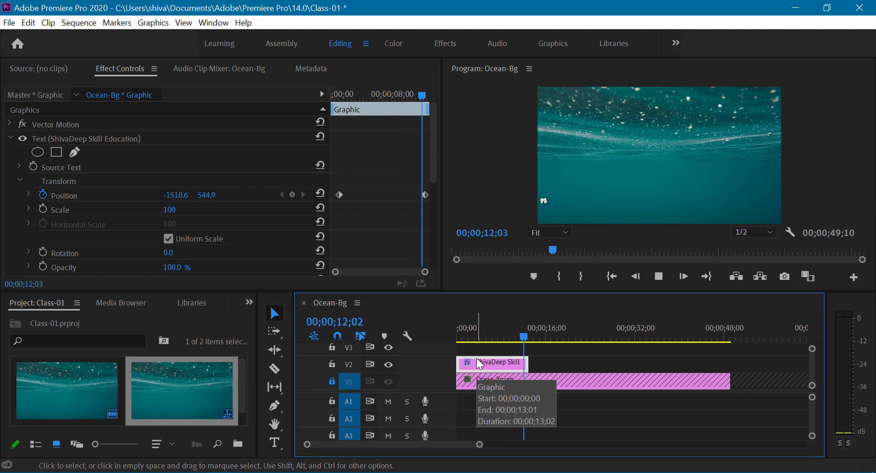
pyautogui.press('space')
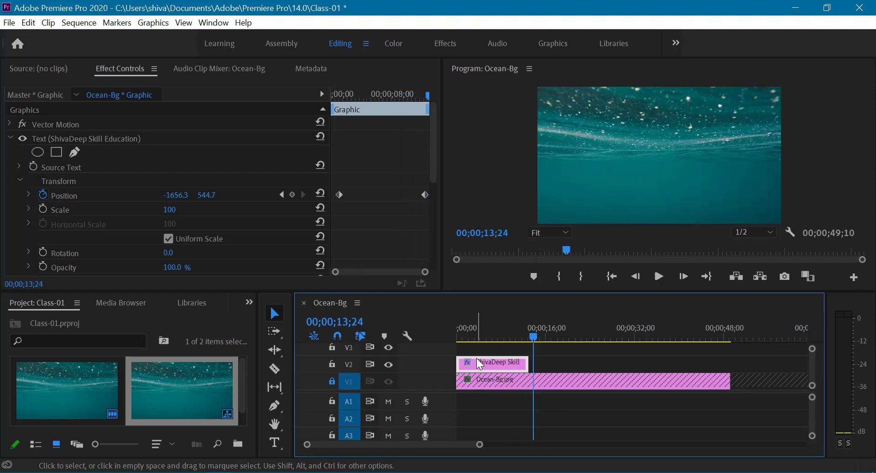
# Park the playhead at 00;00;06;12, where the full title is on screen.
pyautogui.moveTo(504, 338); pyautogui.dragTo(443, 339)
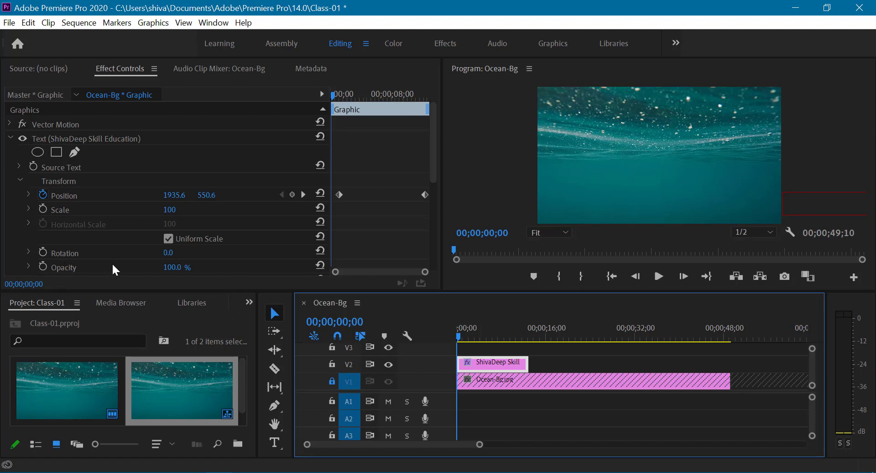
pyautogui.moveTo(459, 336); pyautogui.dragTo(481, 343)
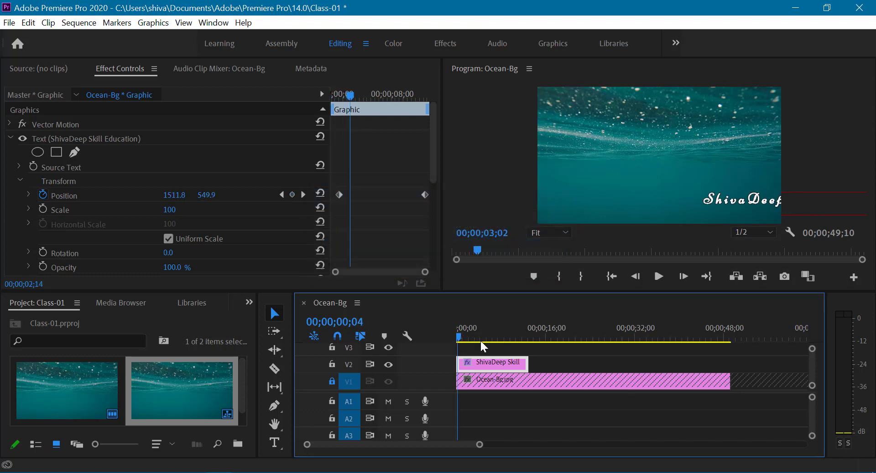
pyautogui.click(481, 342)
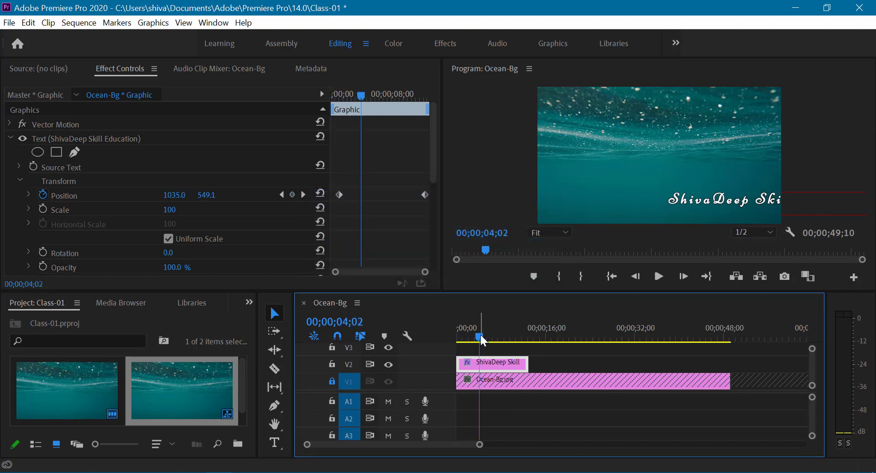
pyautogui.moveTo(482, 340); pyautogui.dragTo(493, 341)
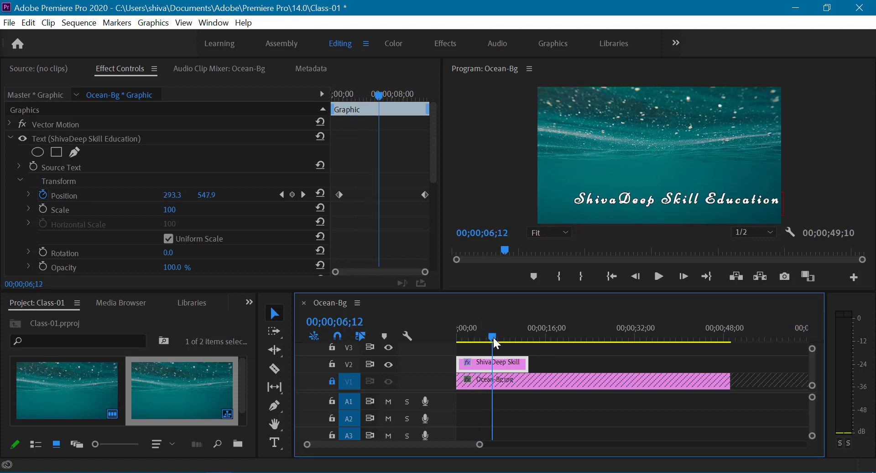
# Start Opacity keyframes with the title at 11% at 6;12.
pyautogui.click(40, 267)
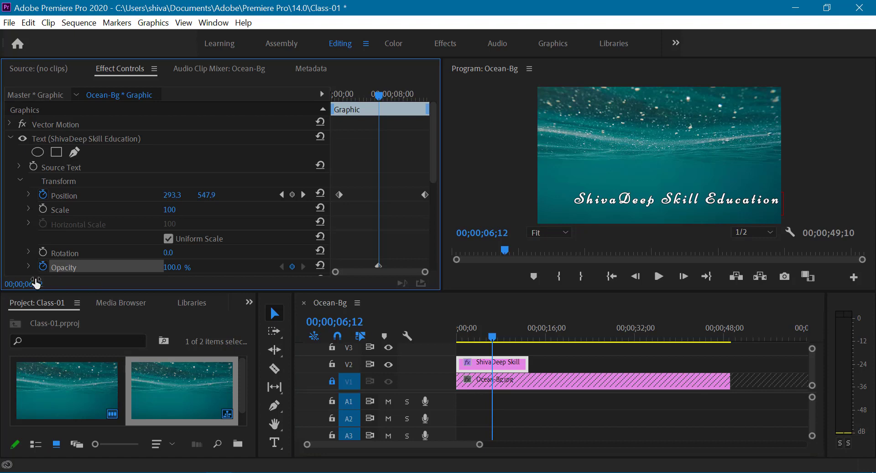
pyautogui.moveTo(176, 273); pyautogui.dragTo(135, 273)
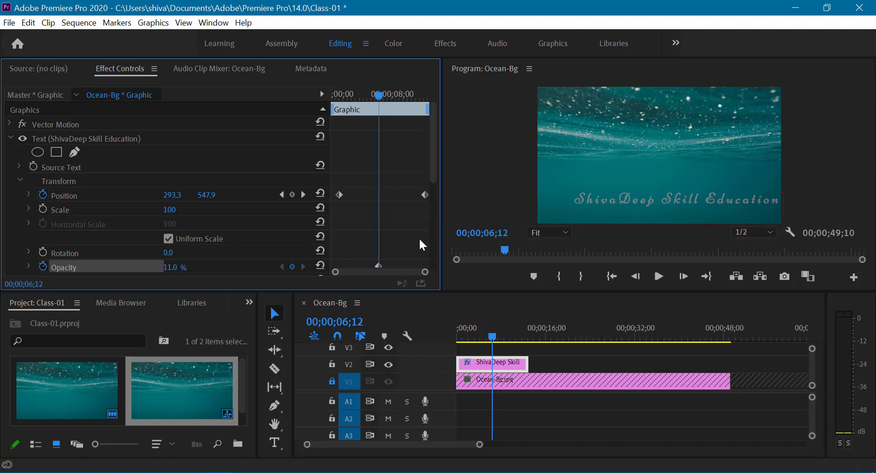
pyautogui.scroll(-2, 405, 229)
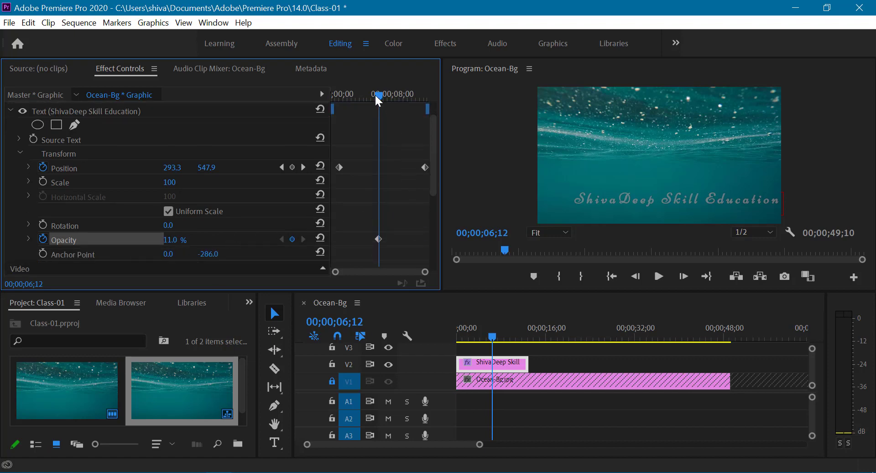
# Add 100% Opacity keyframes at 1;08 and at 12;13.
pyautogui.moveTo(378, 99)
pyautogui.mouseDown()
pyautogui.moveTo(400, 112)
pyautogui.moveTo(336, 134)
pyautogui.mouseUp()
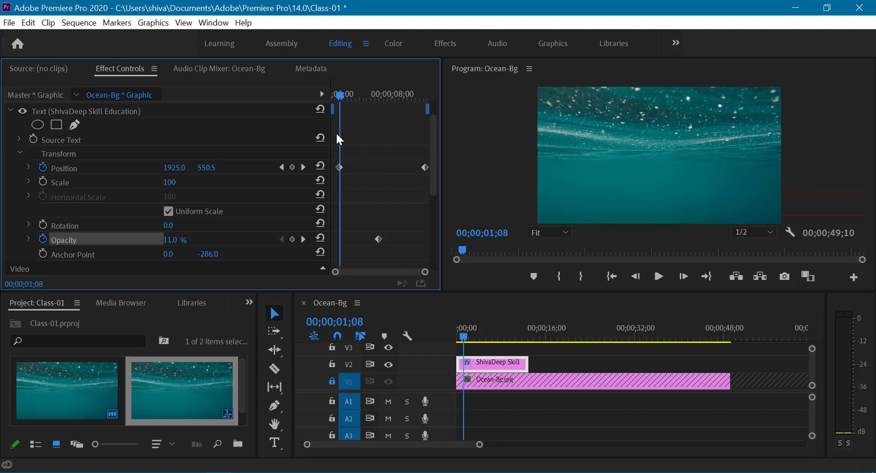
pyautogui.click(171, 242)
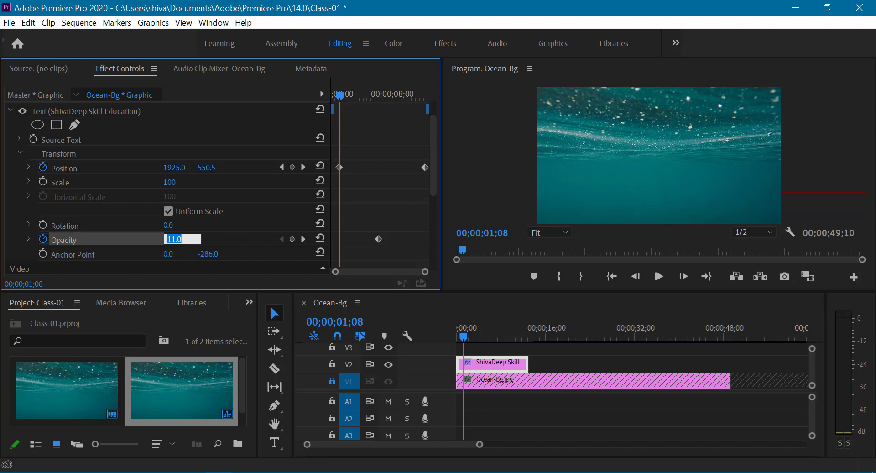
pyautogui.write('100')
pyautogui.press('Return')
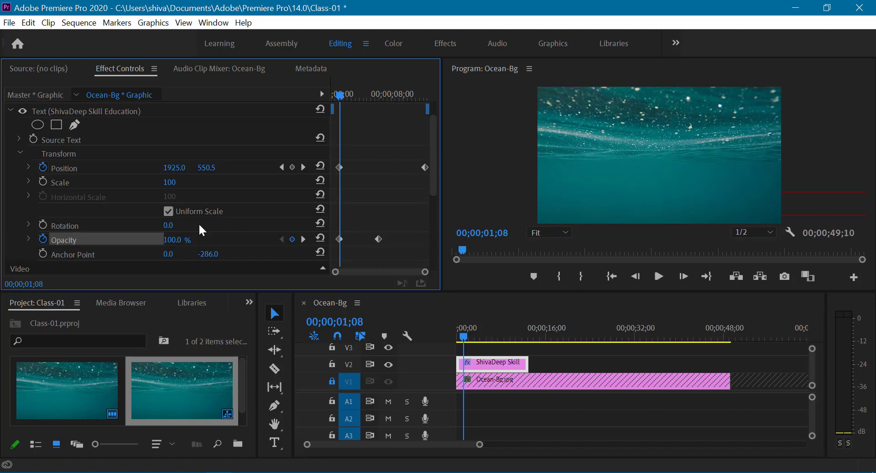
pyautogui.moveTo(343, 94); pyautogui.dragTo(428, 110)
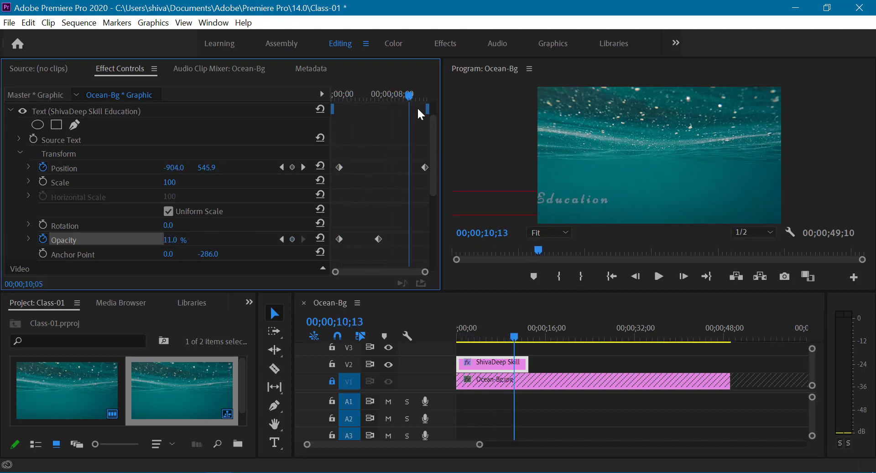
pyautogui.click(172, 240)
pyautogui.write('10')
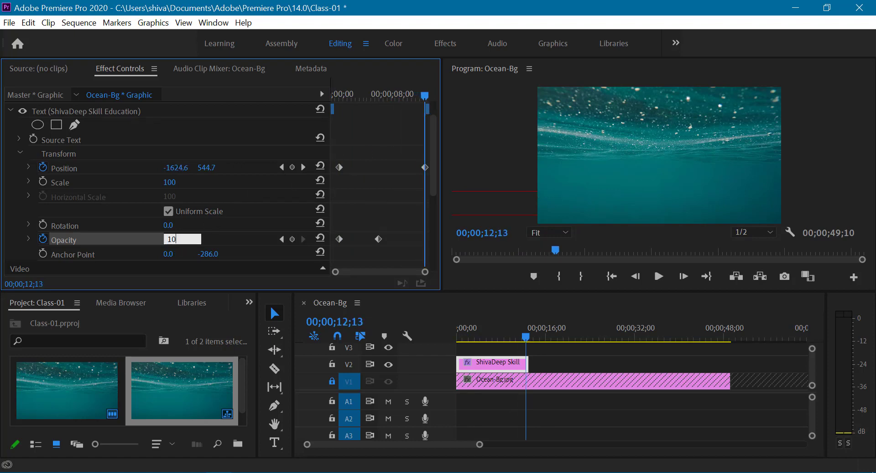
pyautogui.write('0')
pyautogui.press('Return')
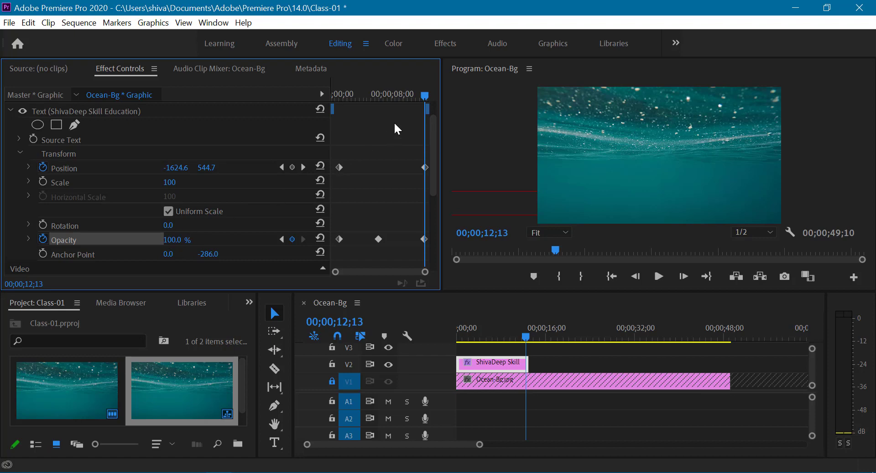
pyautogui.moveTo(428, 94); pyautogui.dragTo(332, 116)
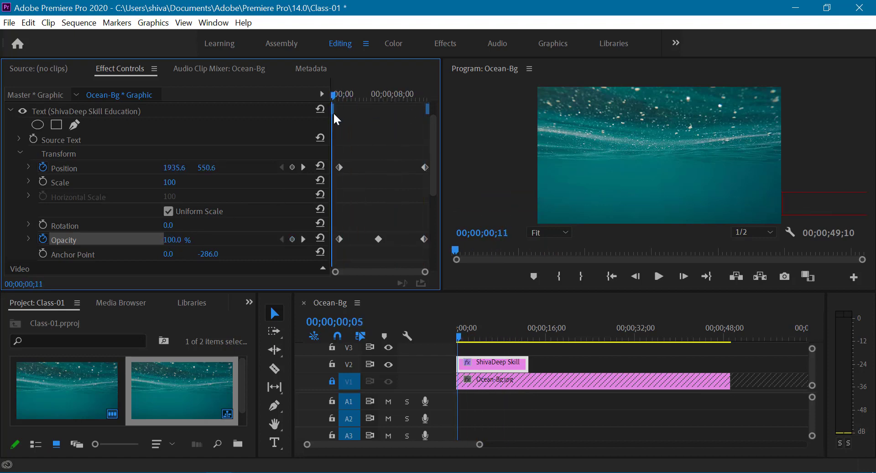
# Play back the fading, sliding title, then expand Position to show its speed graph.
pyautogui.press('space')
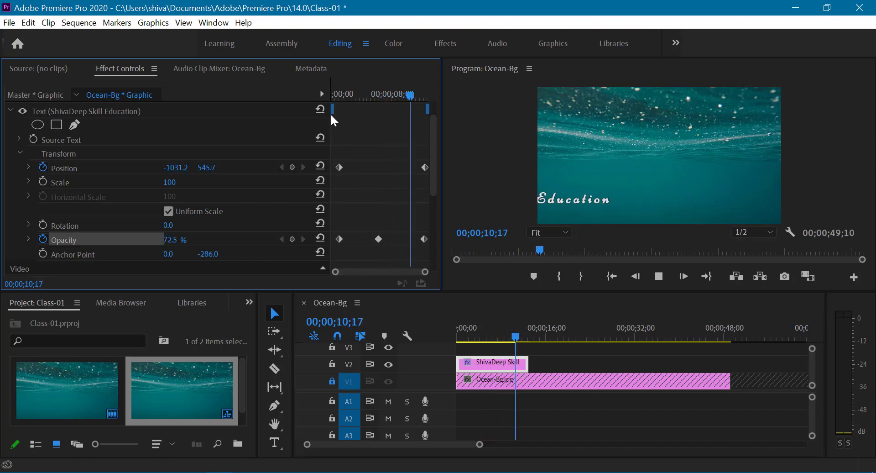
pyautogui.press('space')
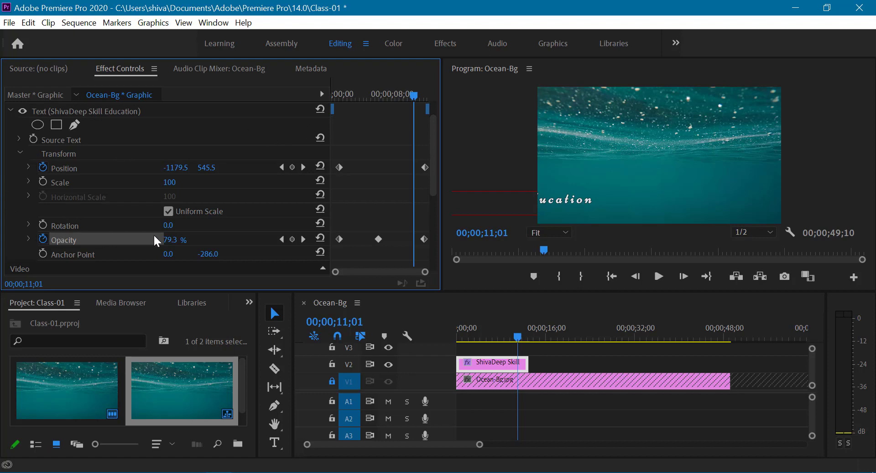
pyautogui.click(27, 167)
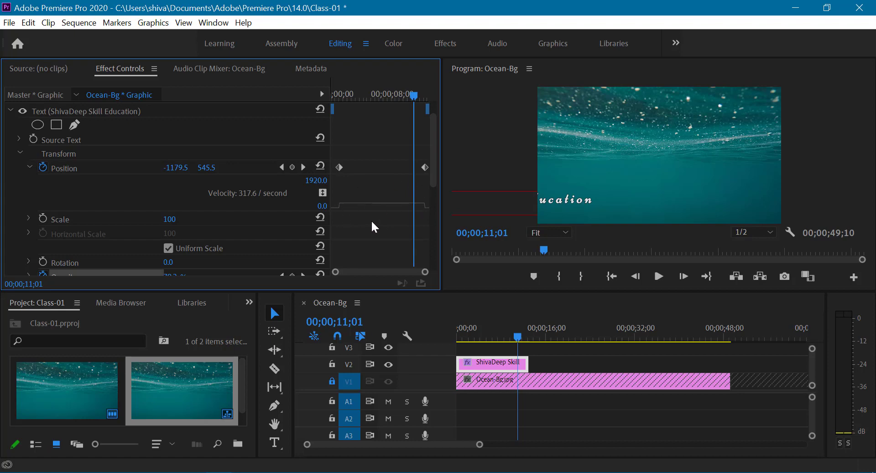
# Ease the title's Position speed out of the first keyframe and check the motion.
pyautogui.click(340, 167)
pyautogui.moveTo(349, 207); pyautogui.dragTo(358, 185)
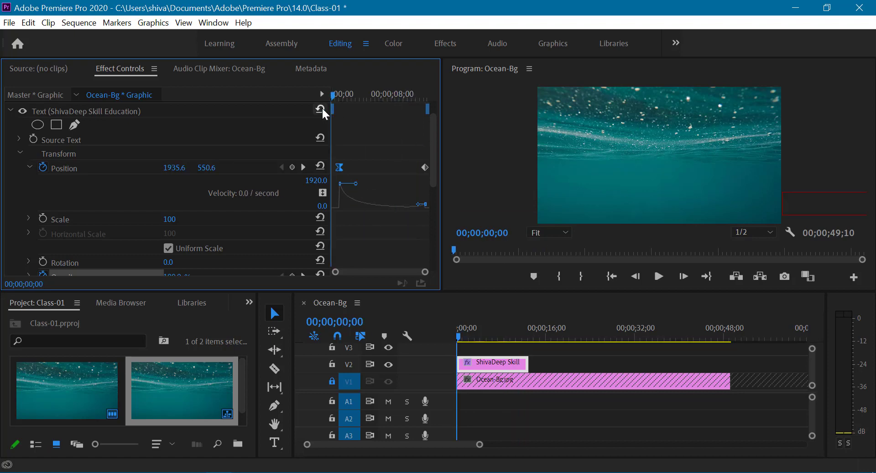
pyautogui.press('space')
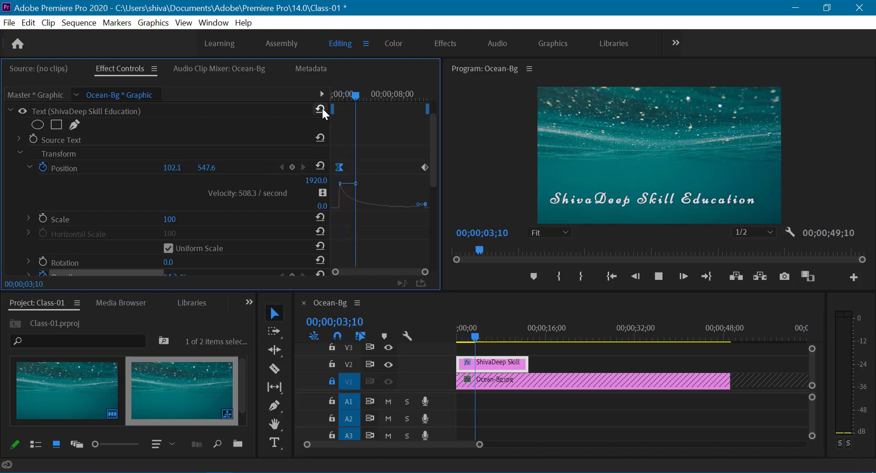
pyautogui.press('space')
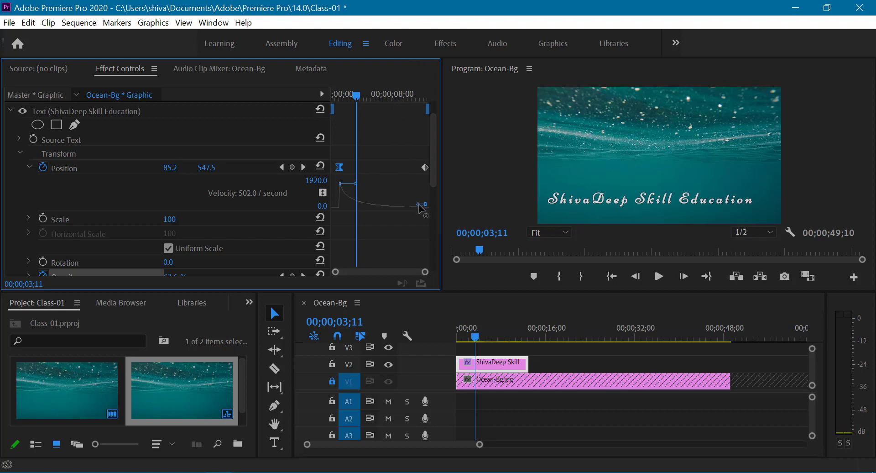
# Ease the Position speed into the last keyframe and preview the finished slide.
pyautogui.moveTo(420, 207); pyautogui.dragTo(420, 190)
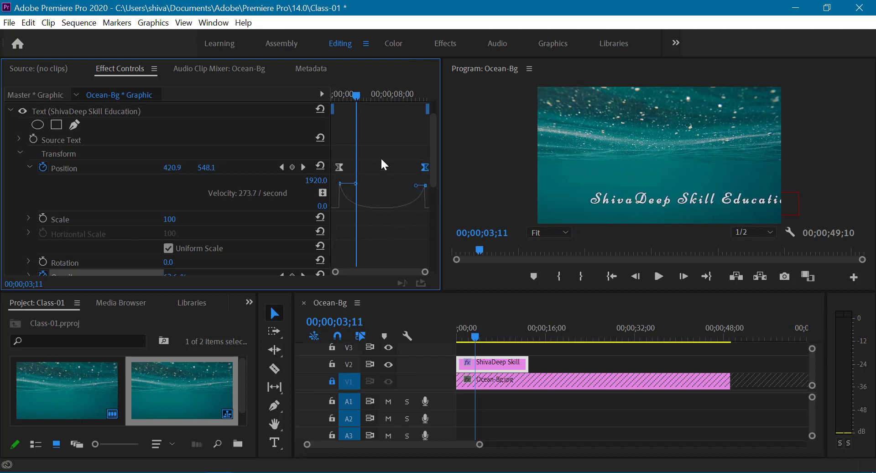
pyautogui.moveTo(356, 97); pyautogui.dragTo(332, 95)
pyautogui.press('space')
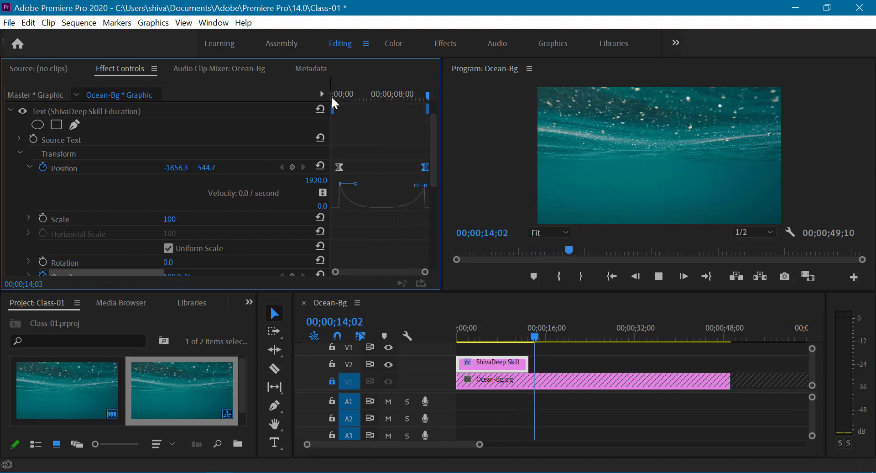
pyautogui.press('space')
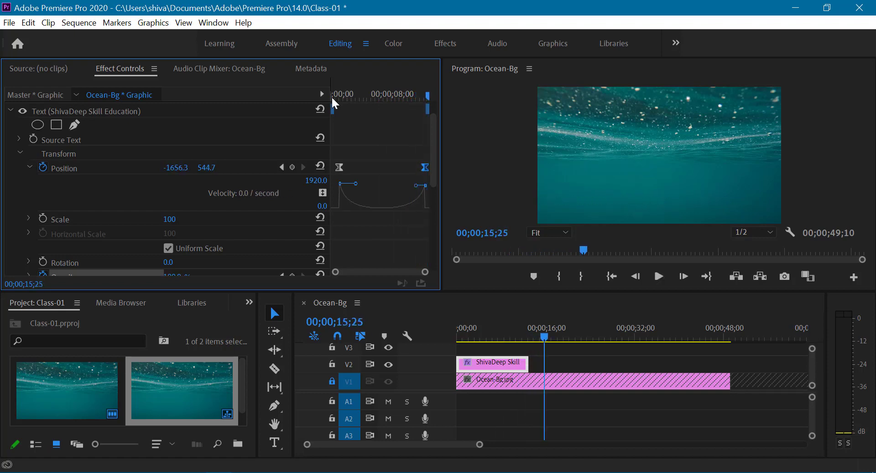